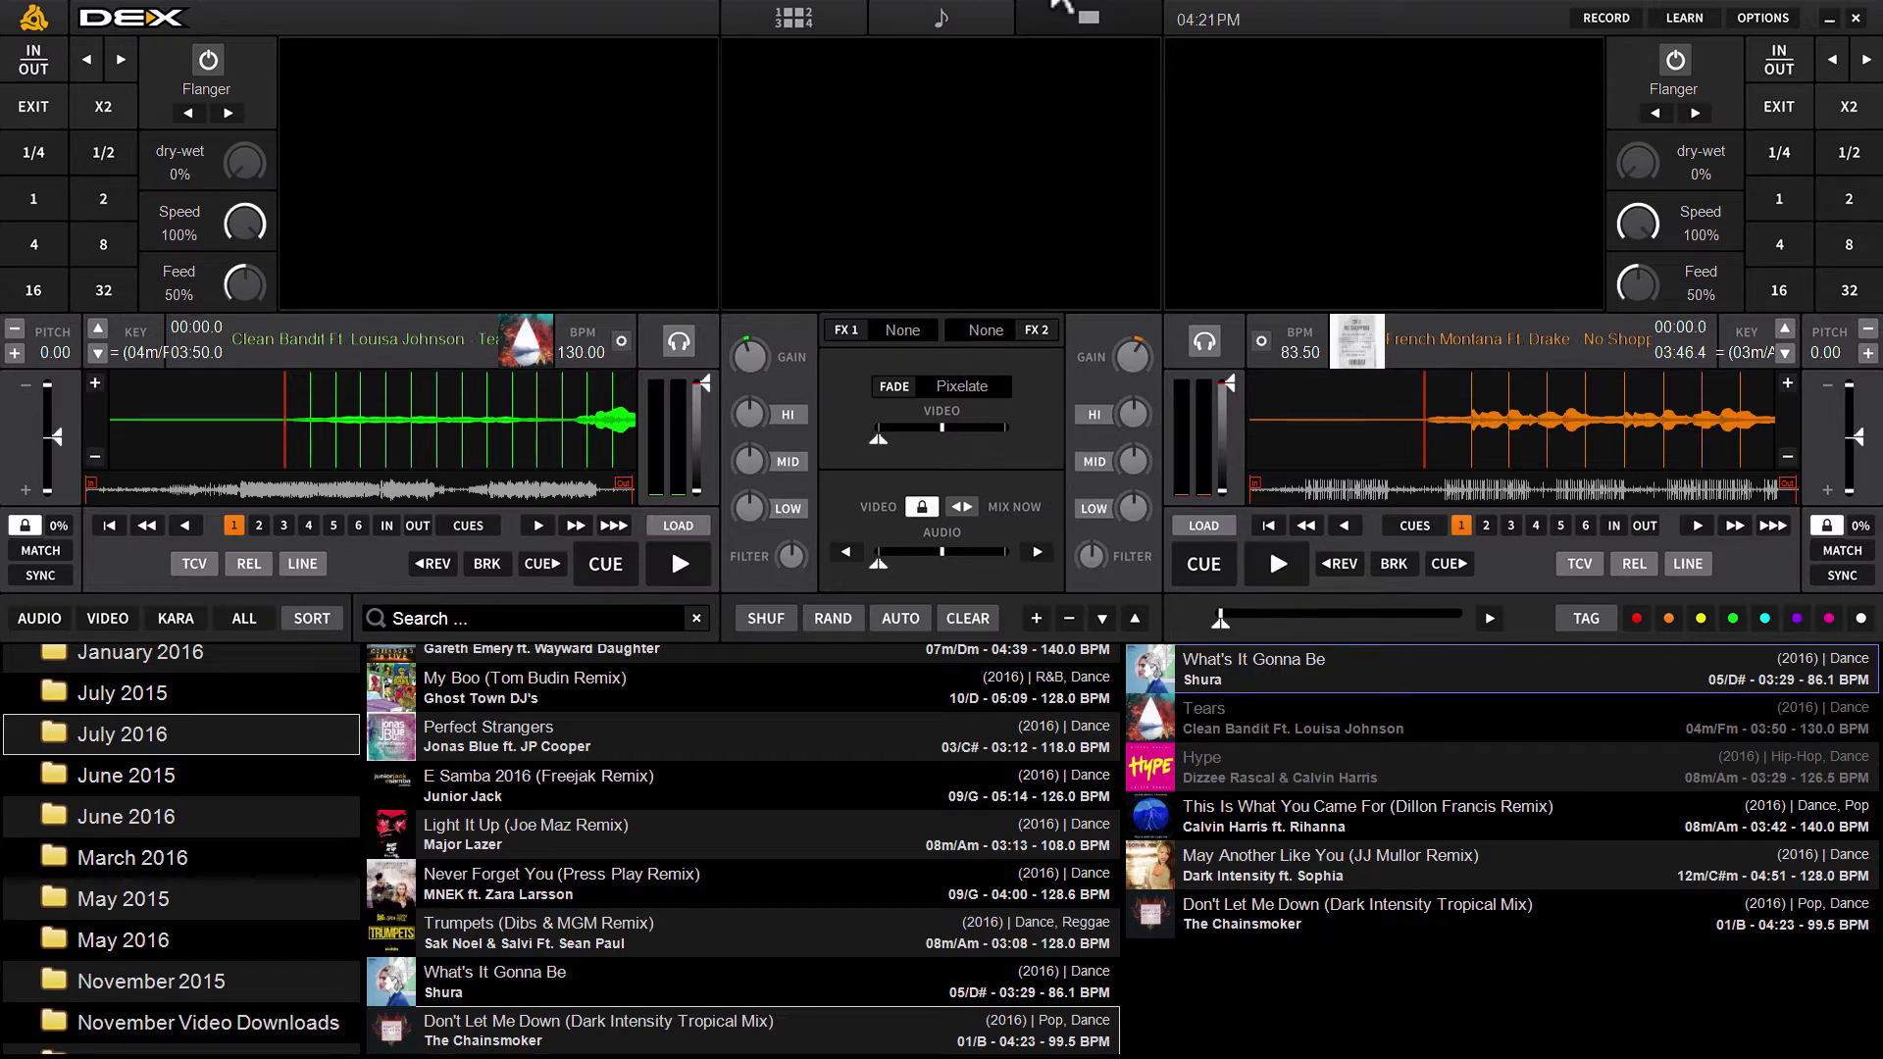
Start both decks playing, with Tears on one and No Shopping on the other.
key(space)
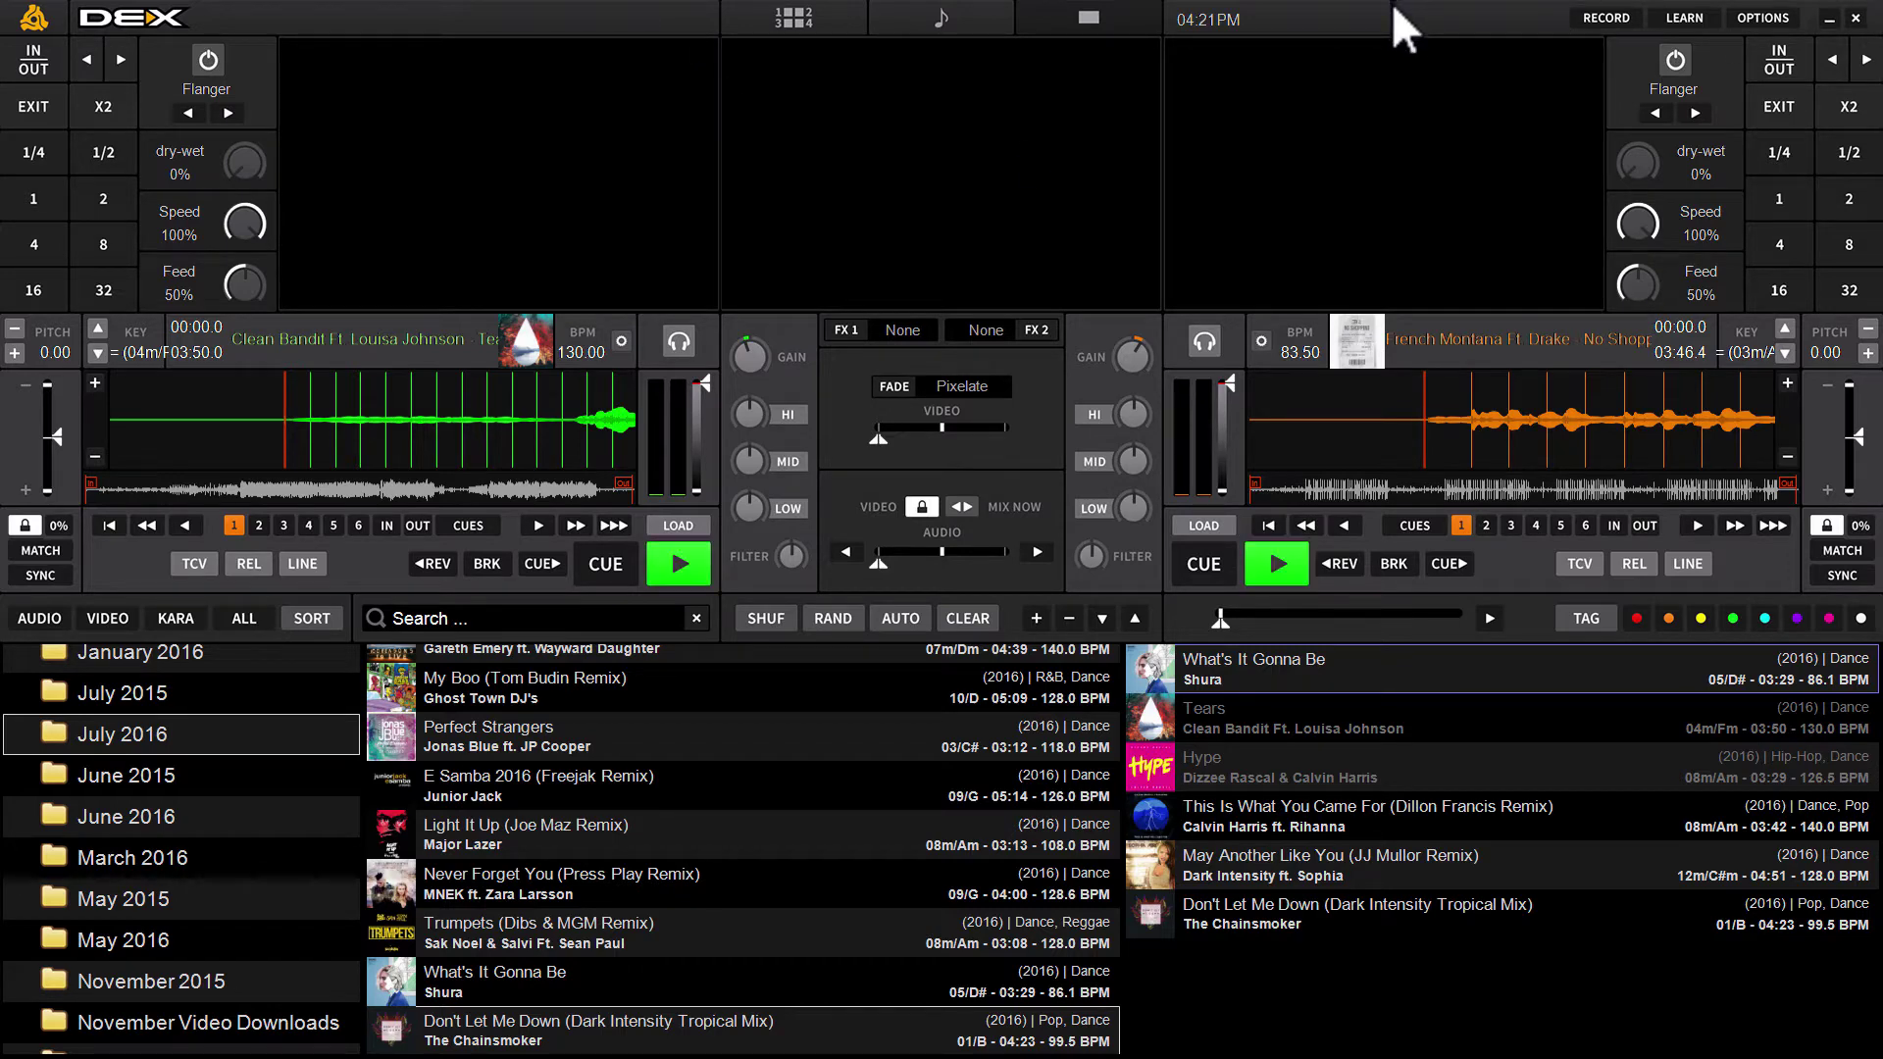
Open Preferences, glance at the General settings, then go back to the Video settings.
click(1764, 17)
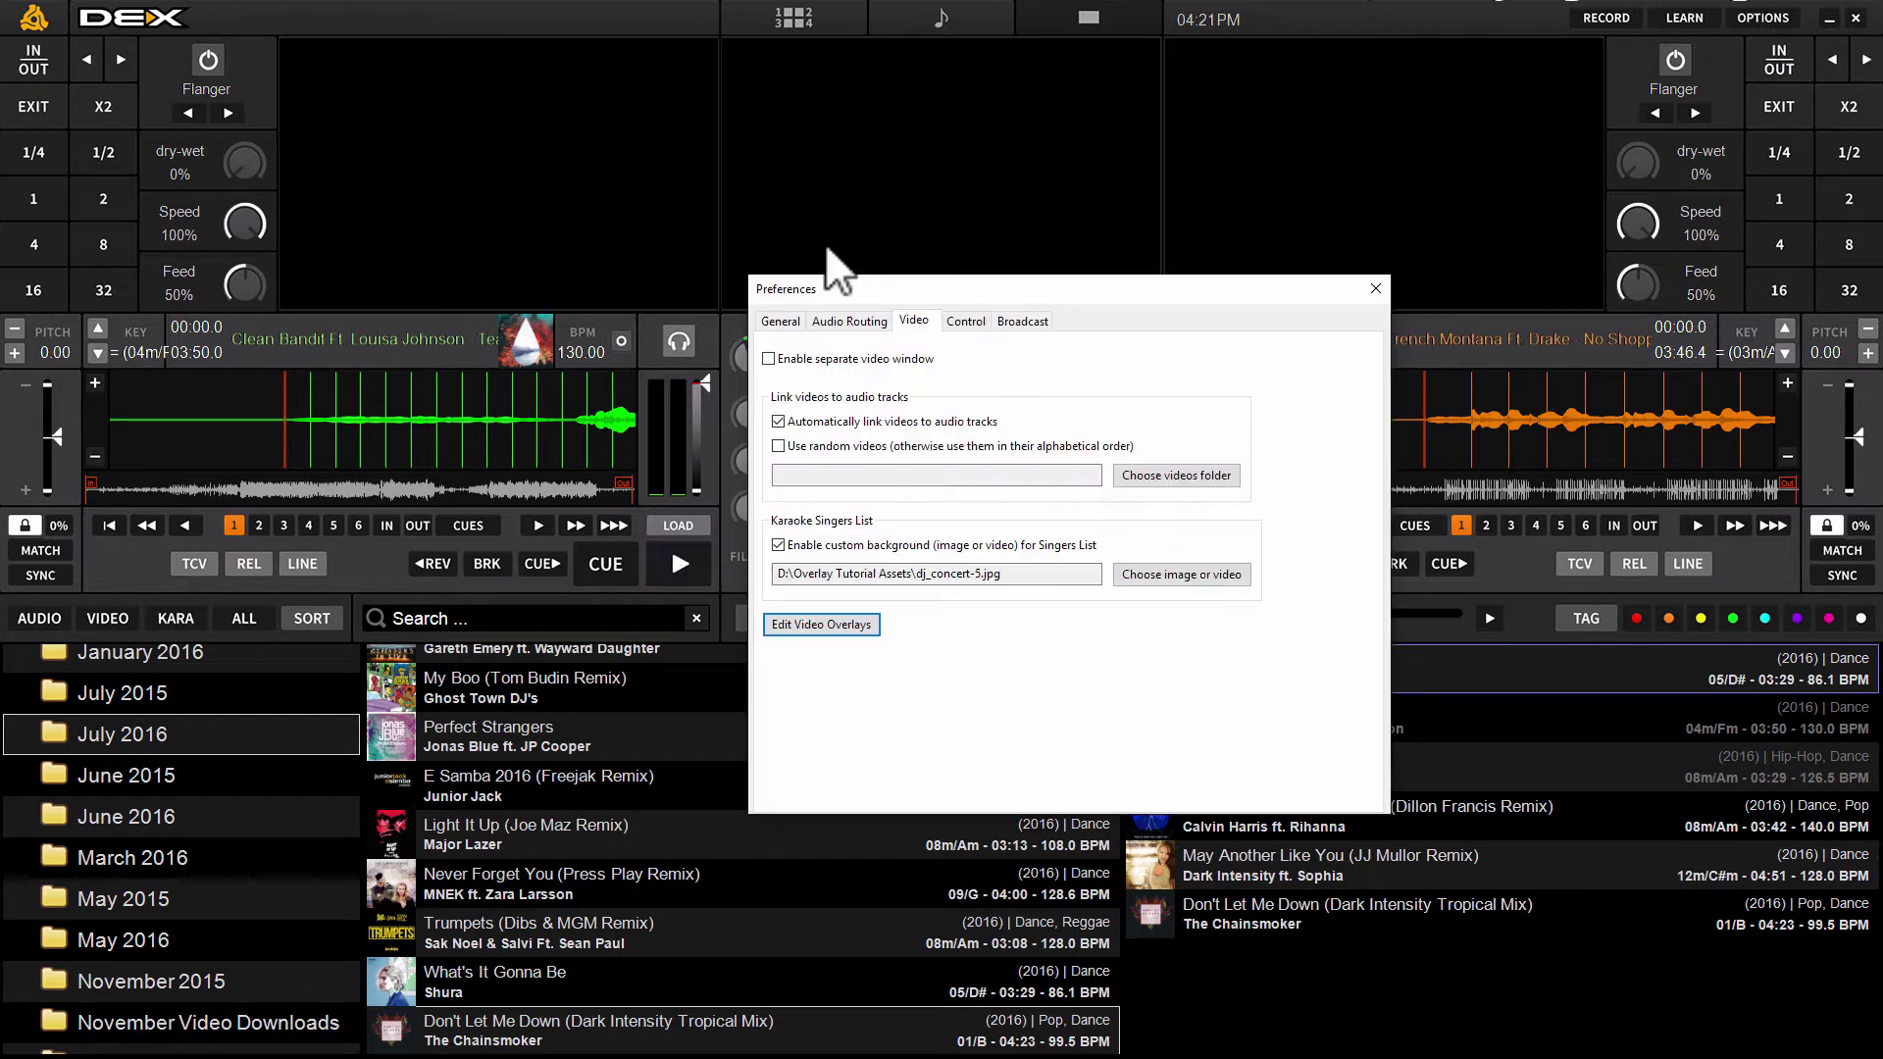
drag(837, 294, 633, 188)
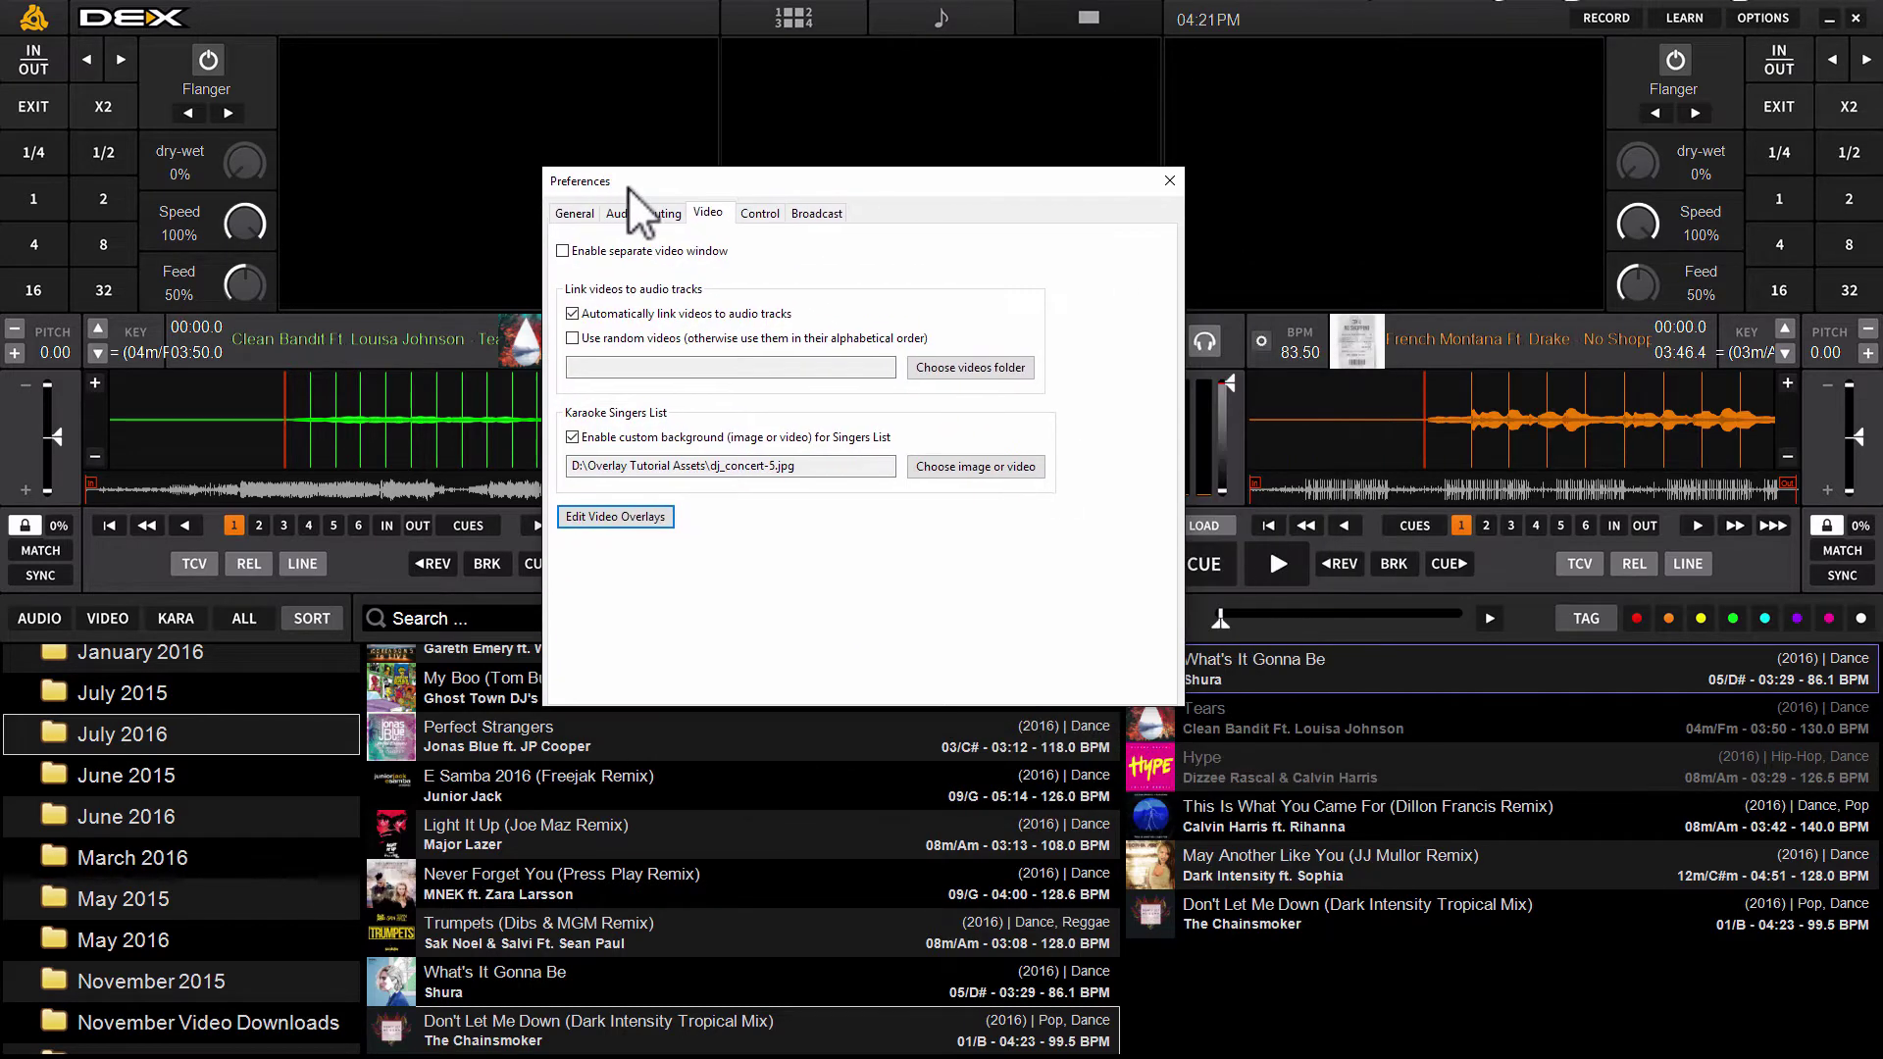
click(572, 216)
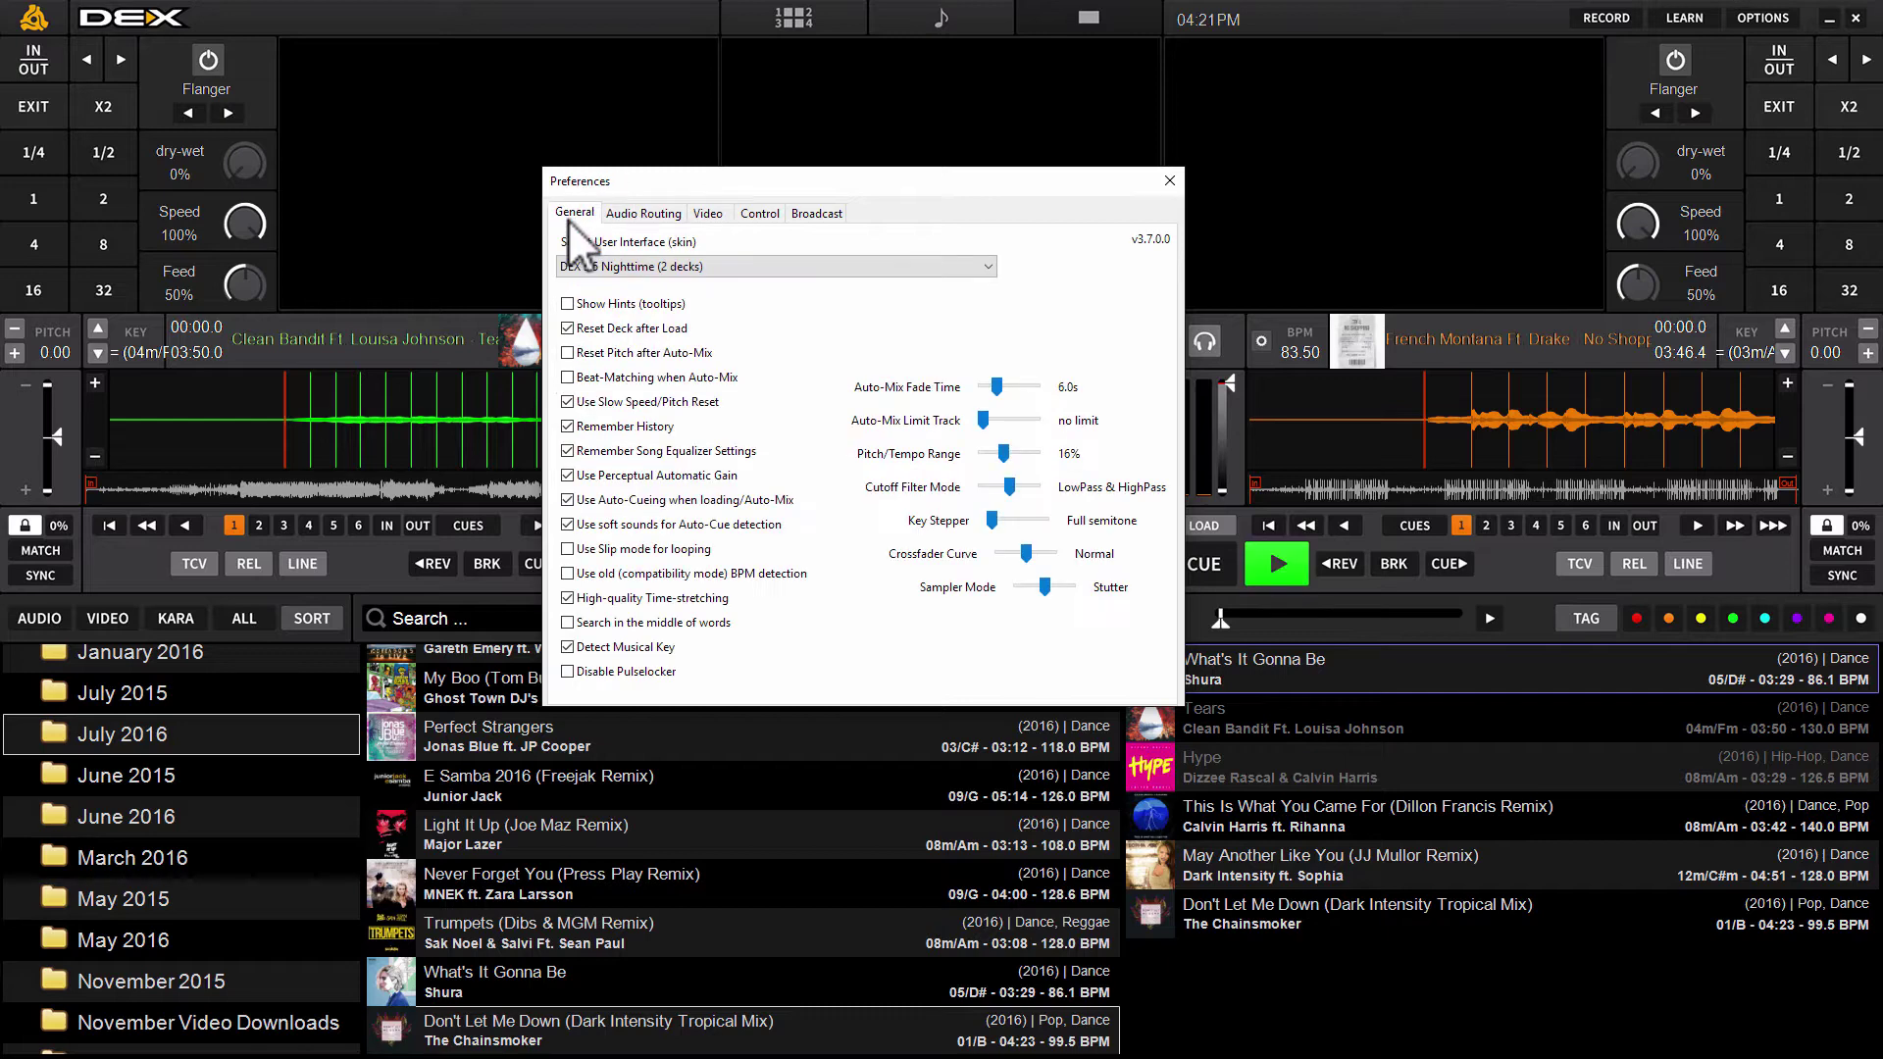
click(708, 213)
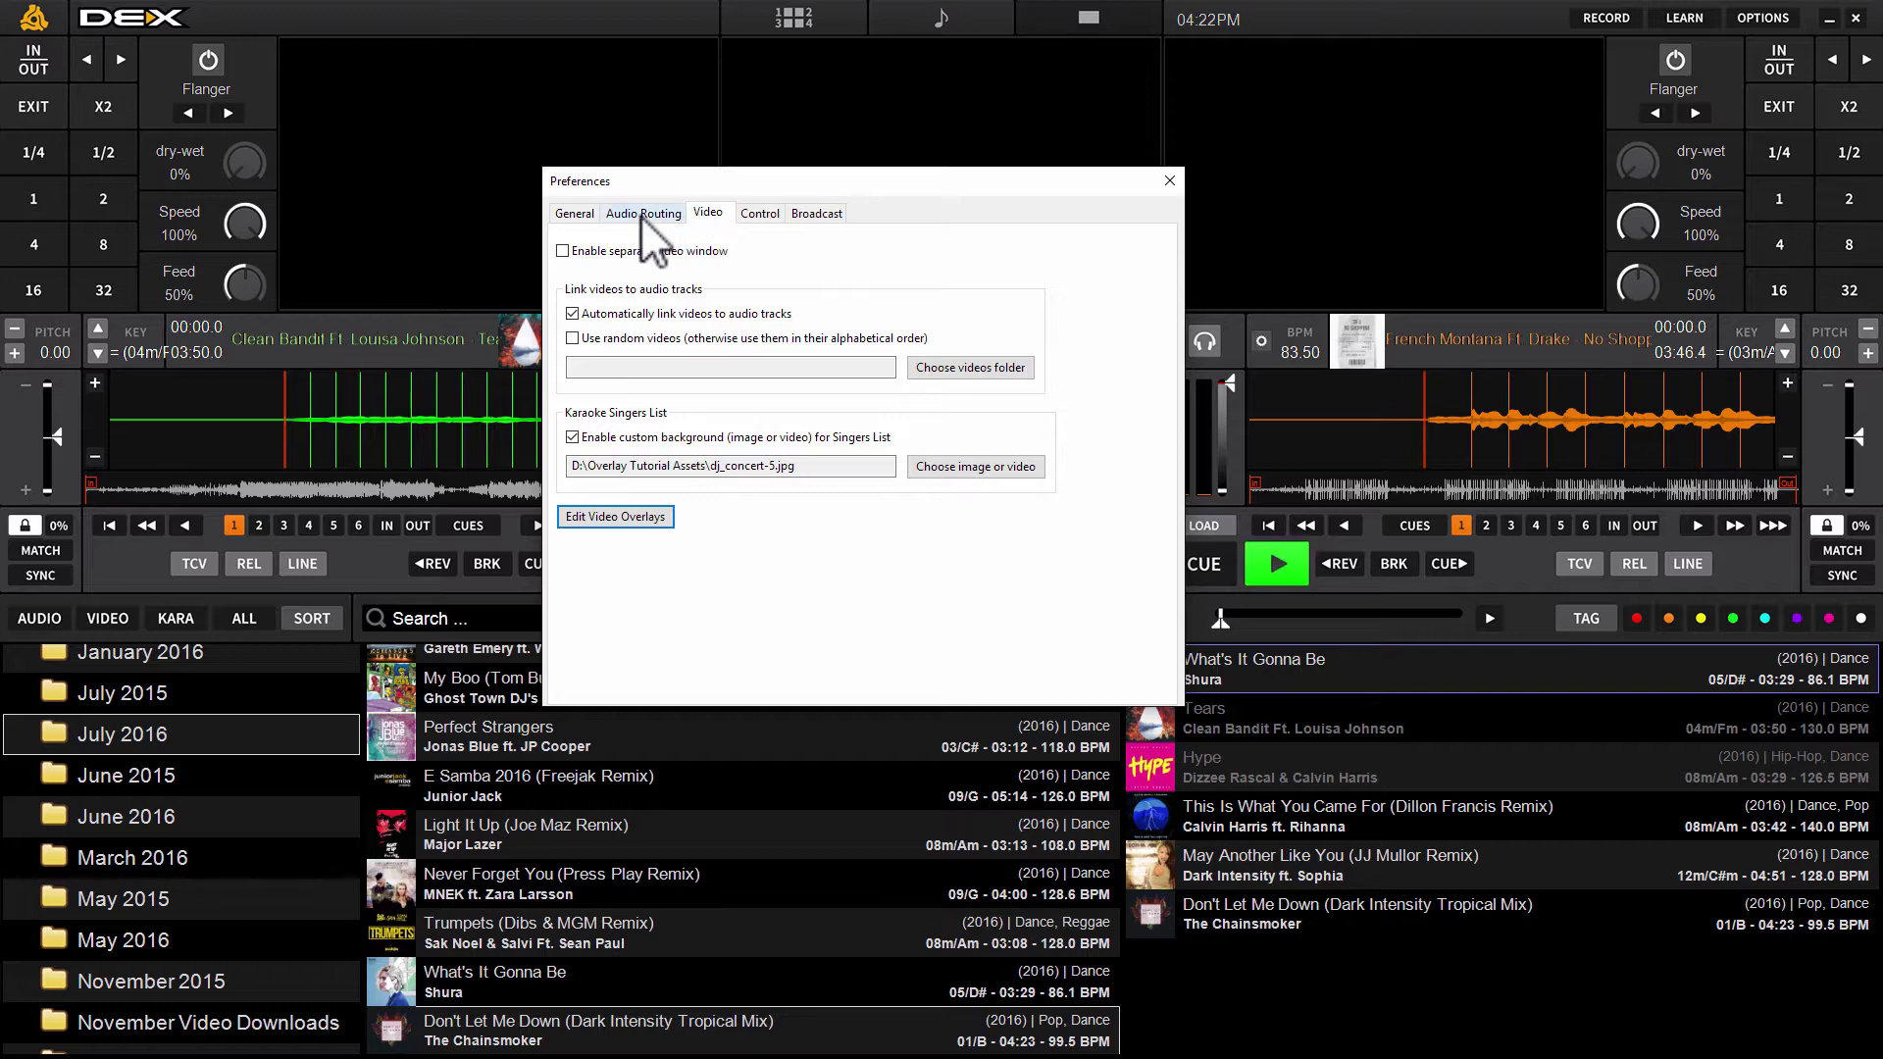
Add a new text overlay, New Item, in the Edit Video Overlays dialog.
click(630, 515)
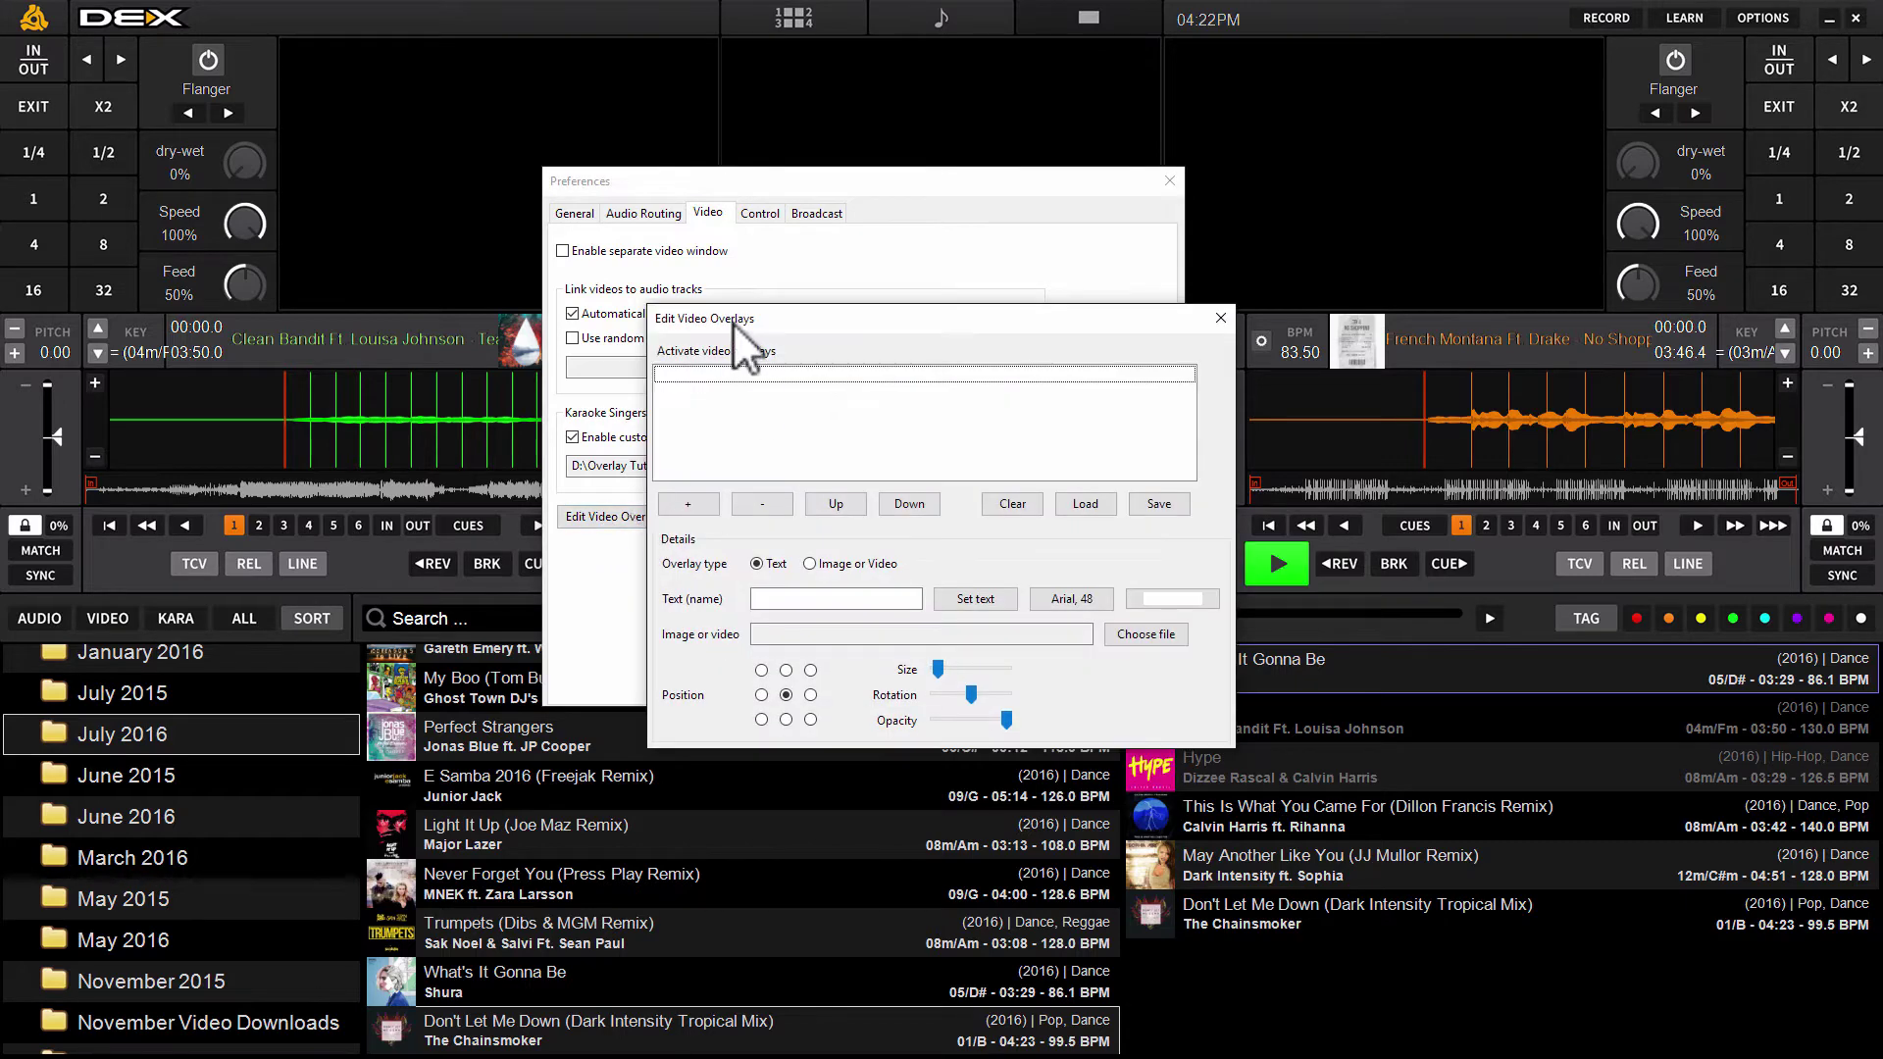
drag(733, 321, 787, 321)
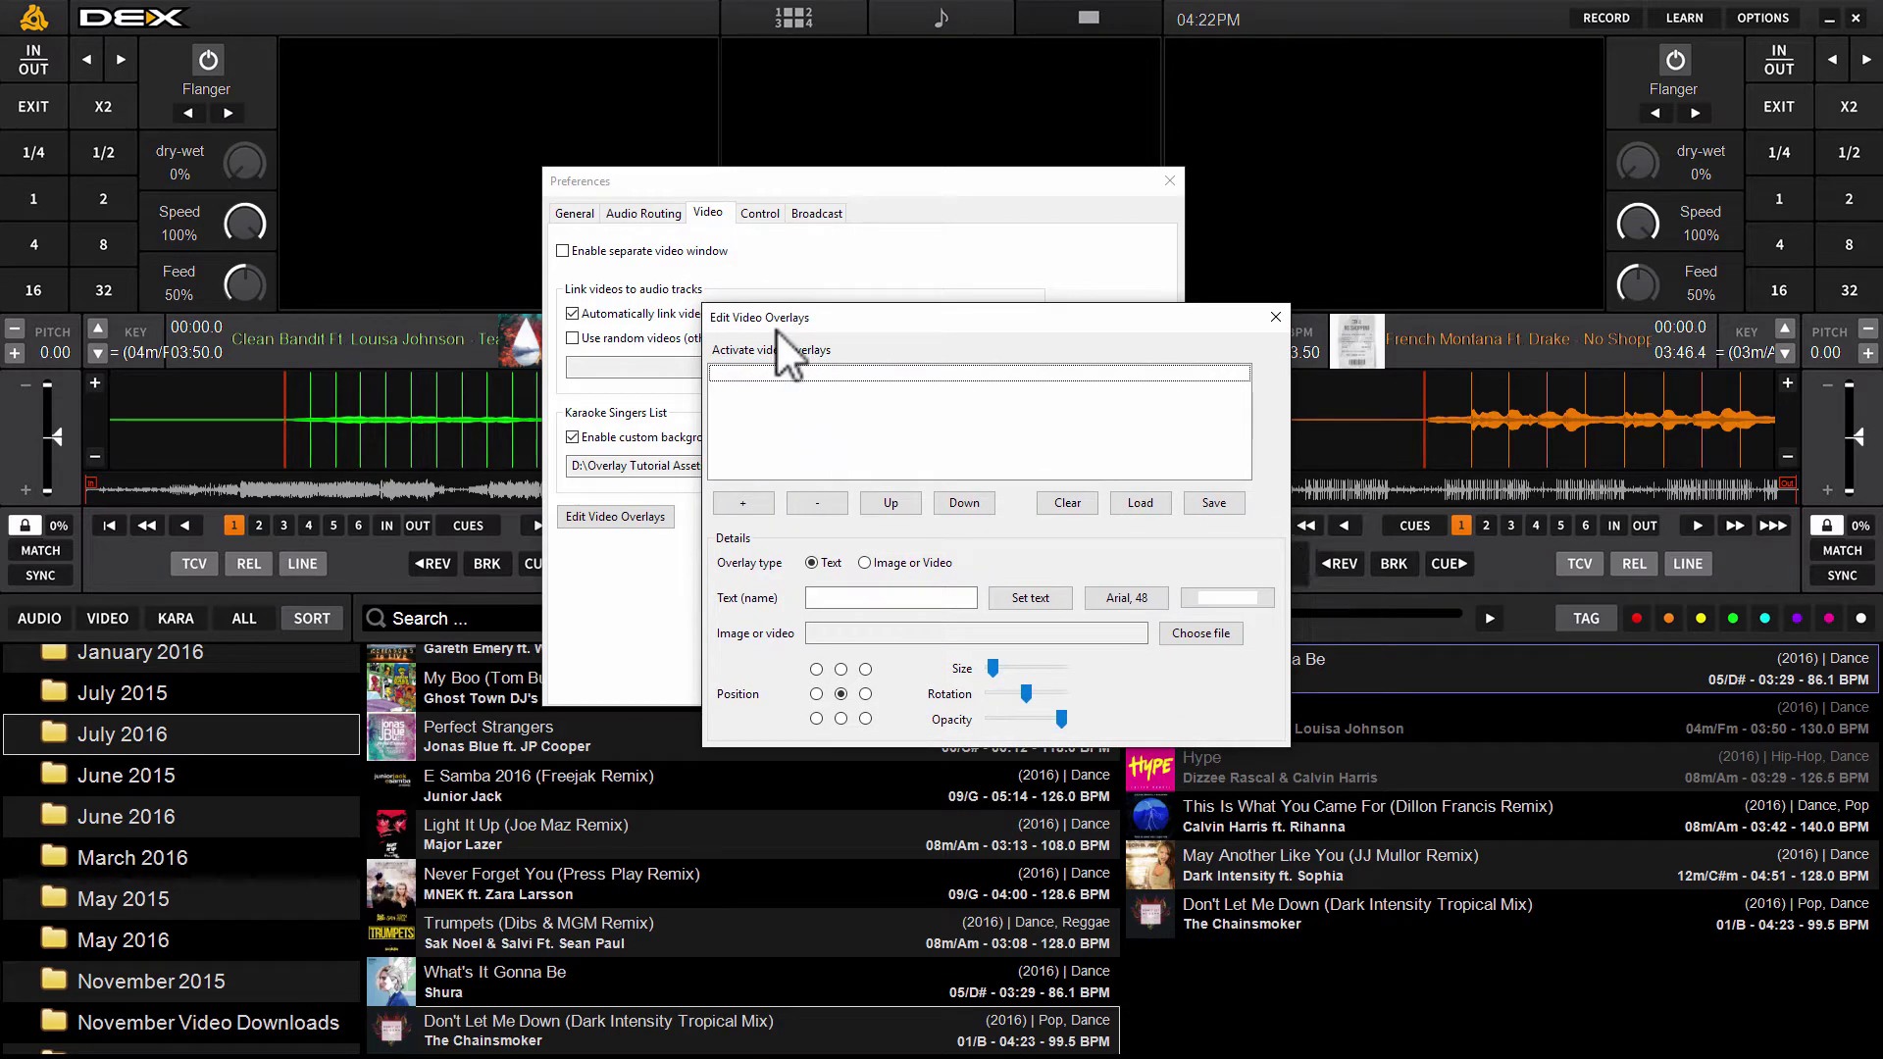
click(745, 504)
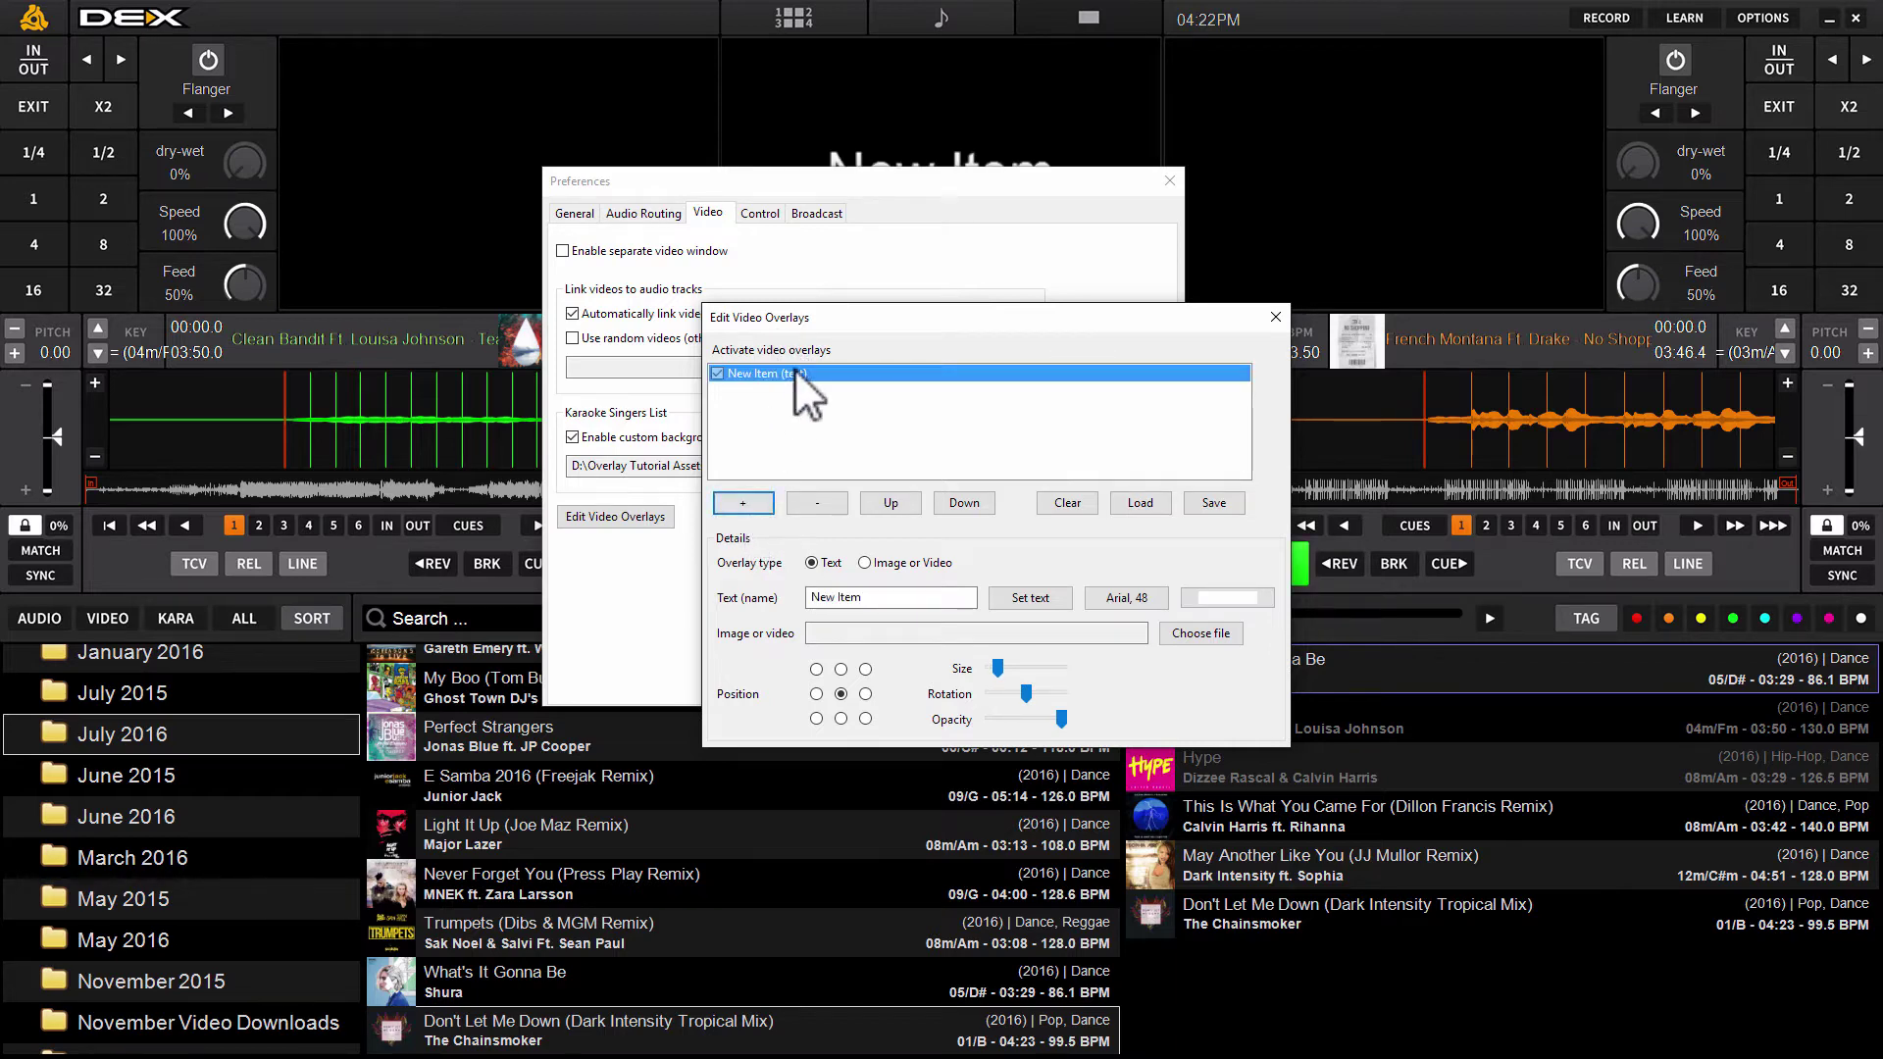
Place the Preferences window and the overlay editor side by side.
click(1274, 316)
drag(1081, 192, 1137, 469)
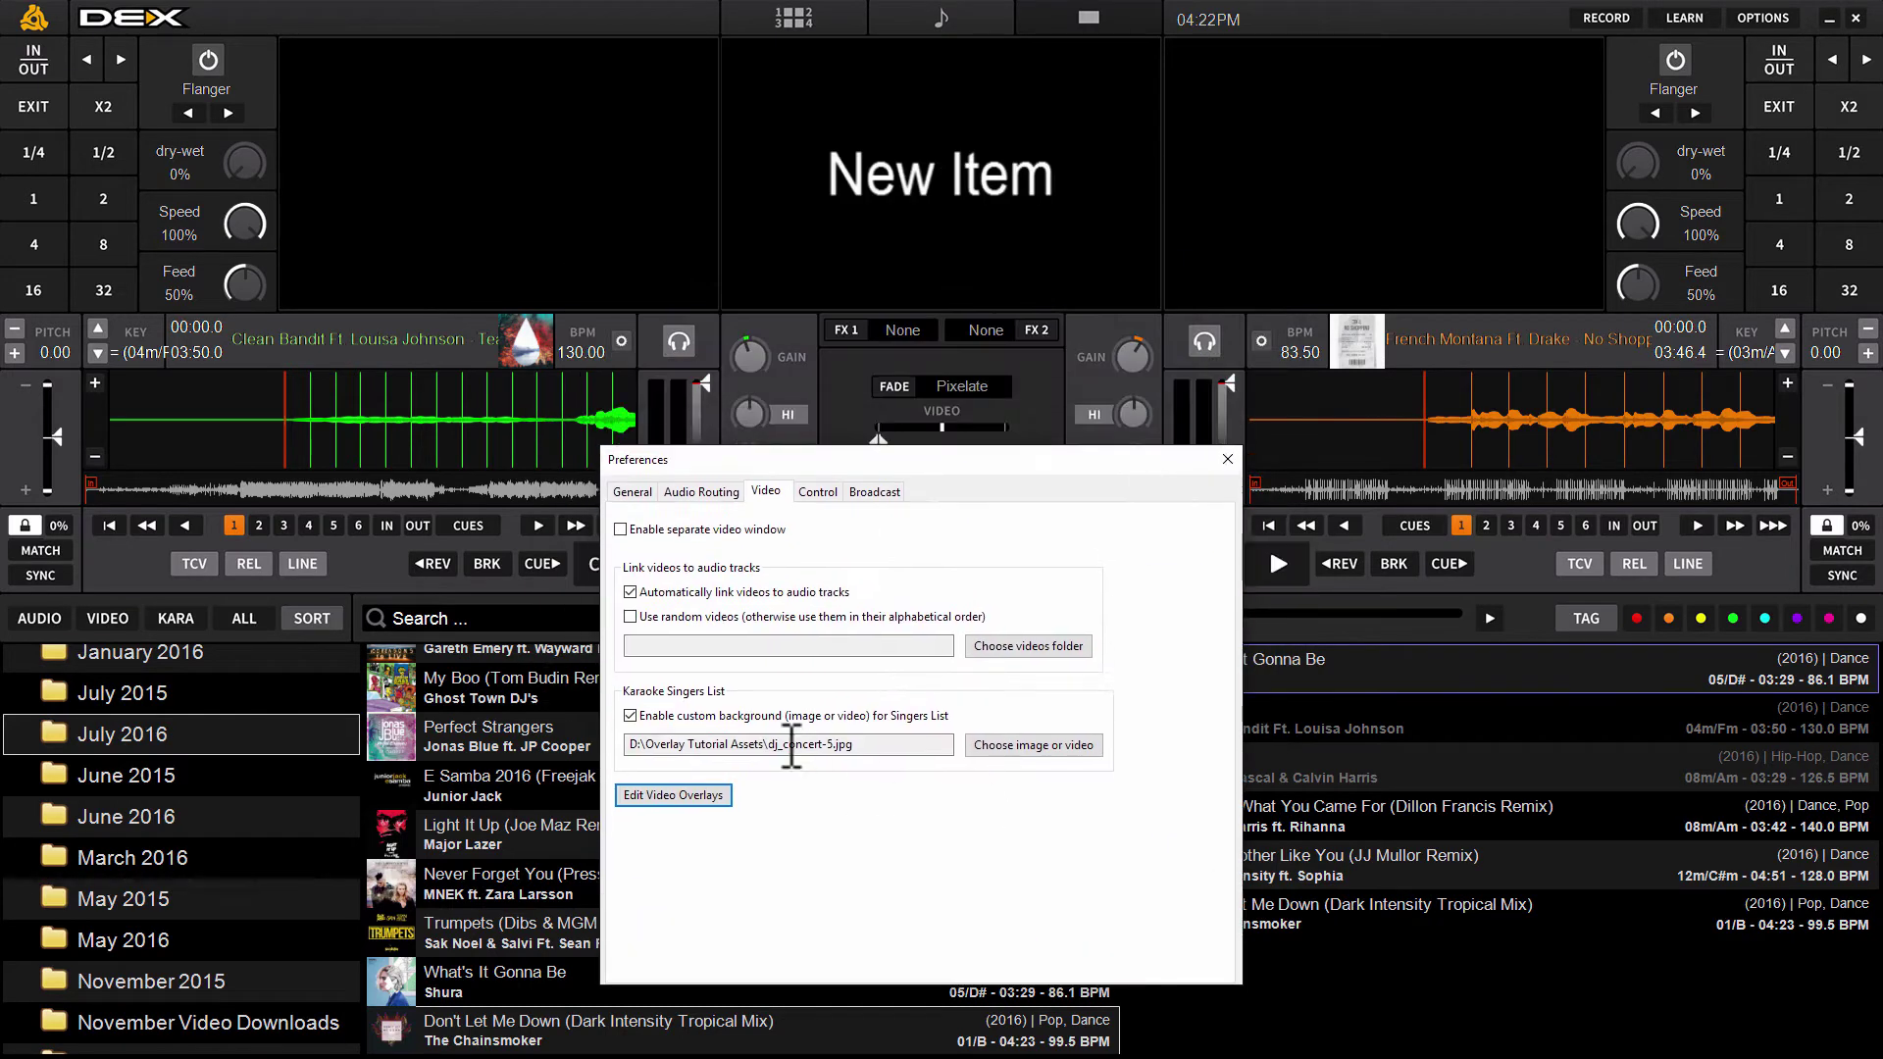
click(703, 790)
drag(882, 328, 1152, 473)
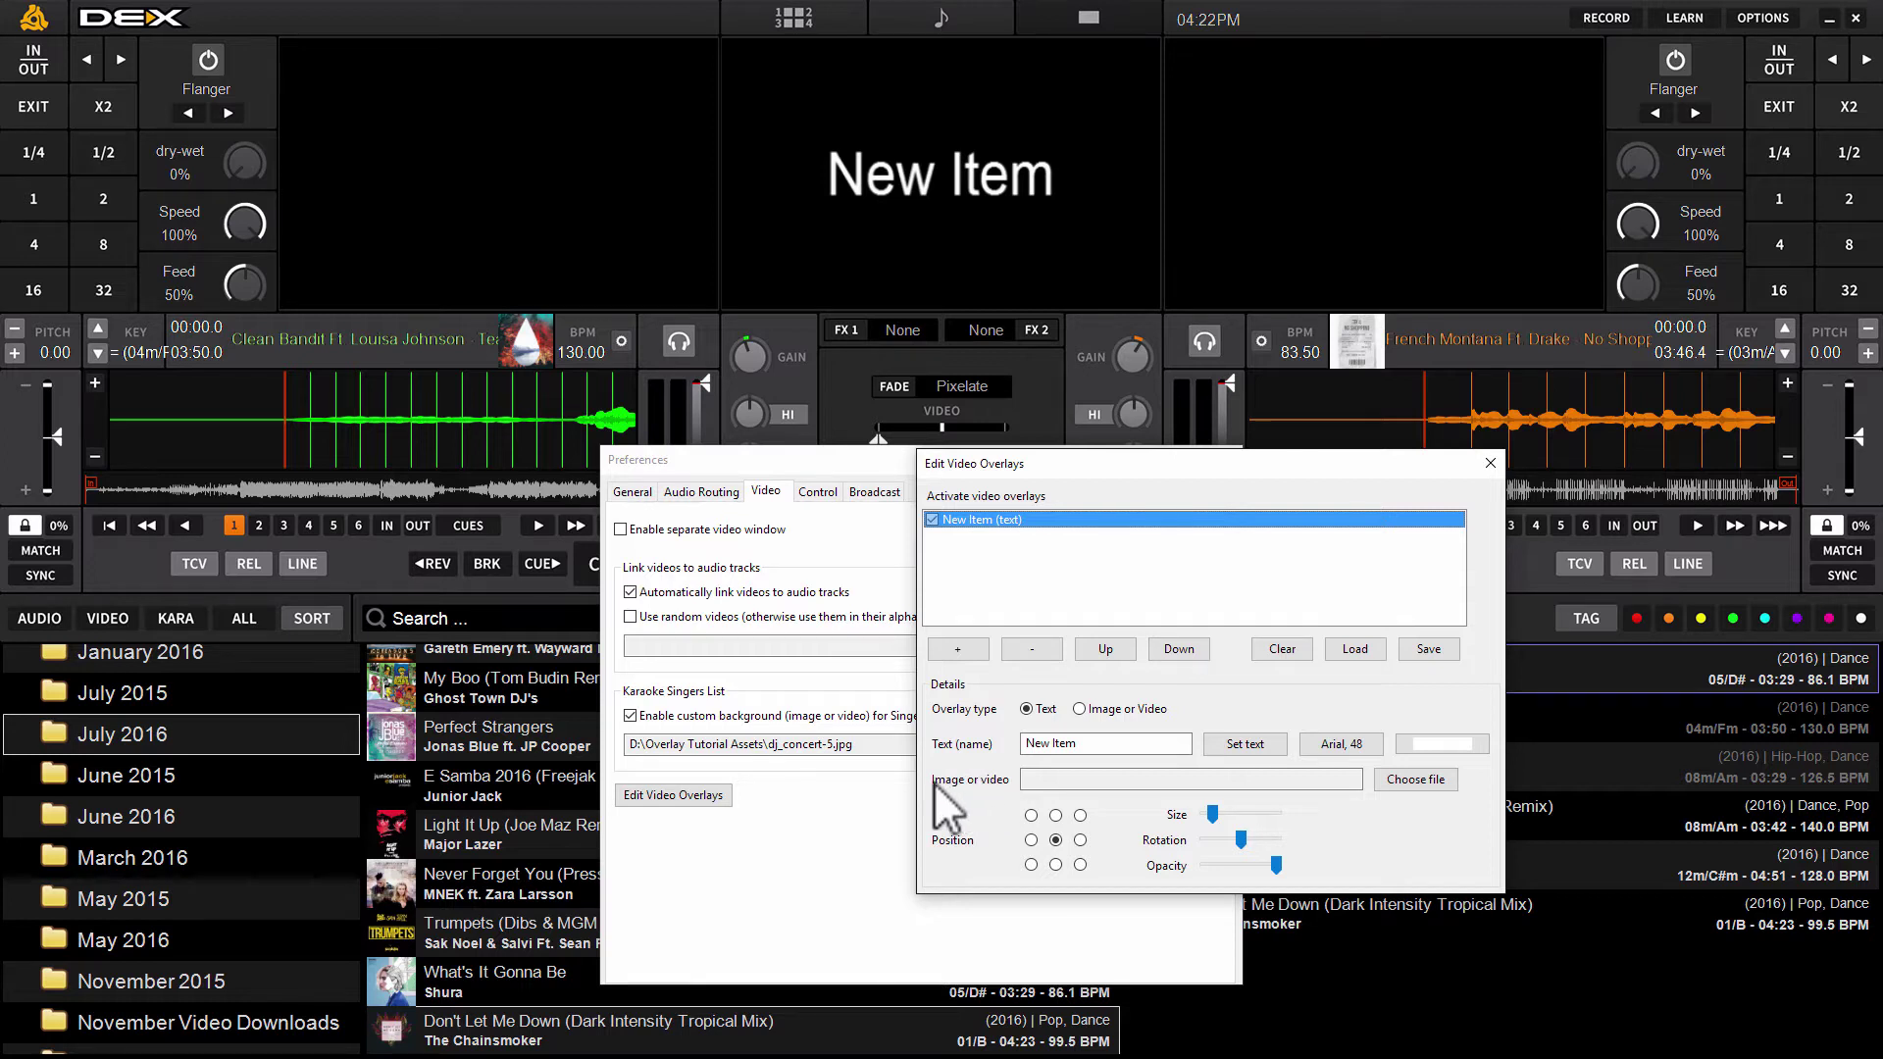
Set New Item's image to pcdjlogo.jpg from the Overlay Tutorial Assets folder.
click(1044, 778)
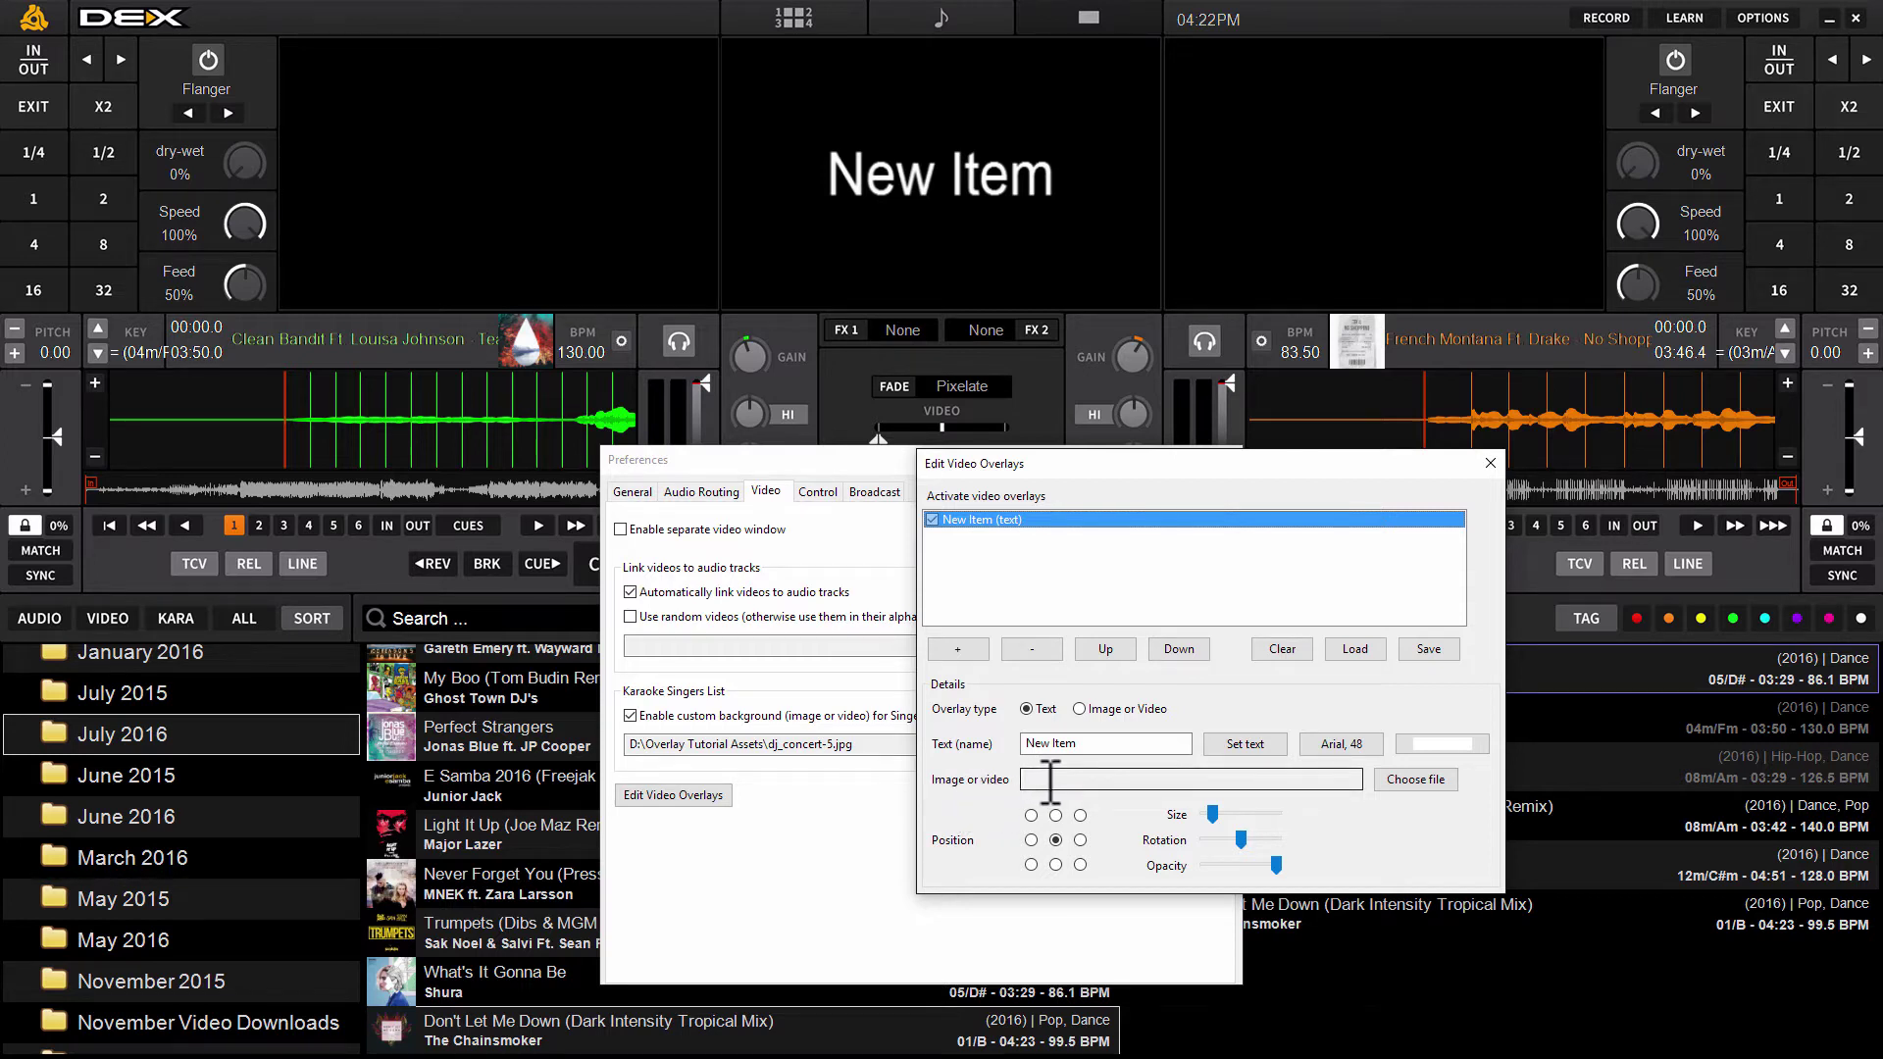
click(1434, 775)
drag(1312, 500, 1052, 344)
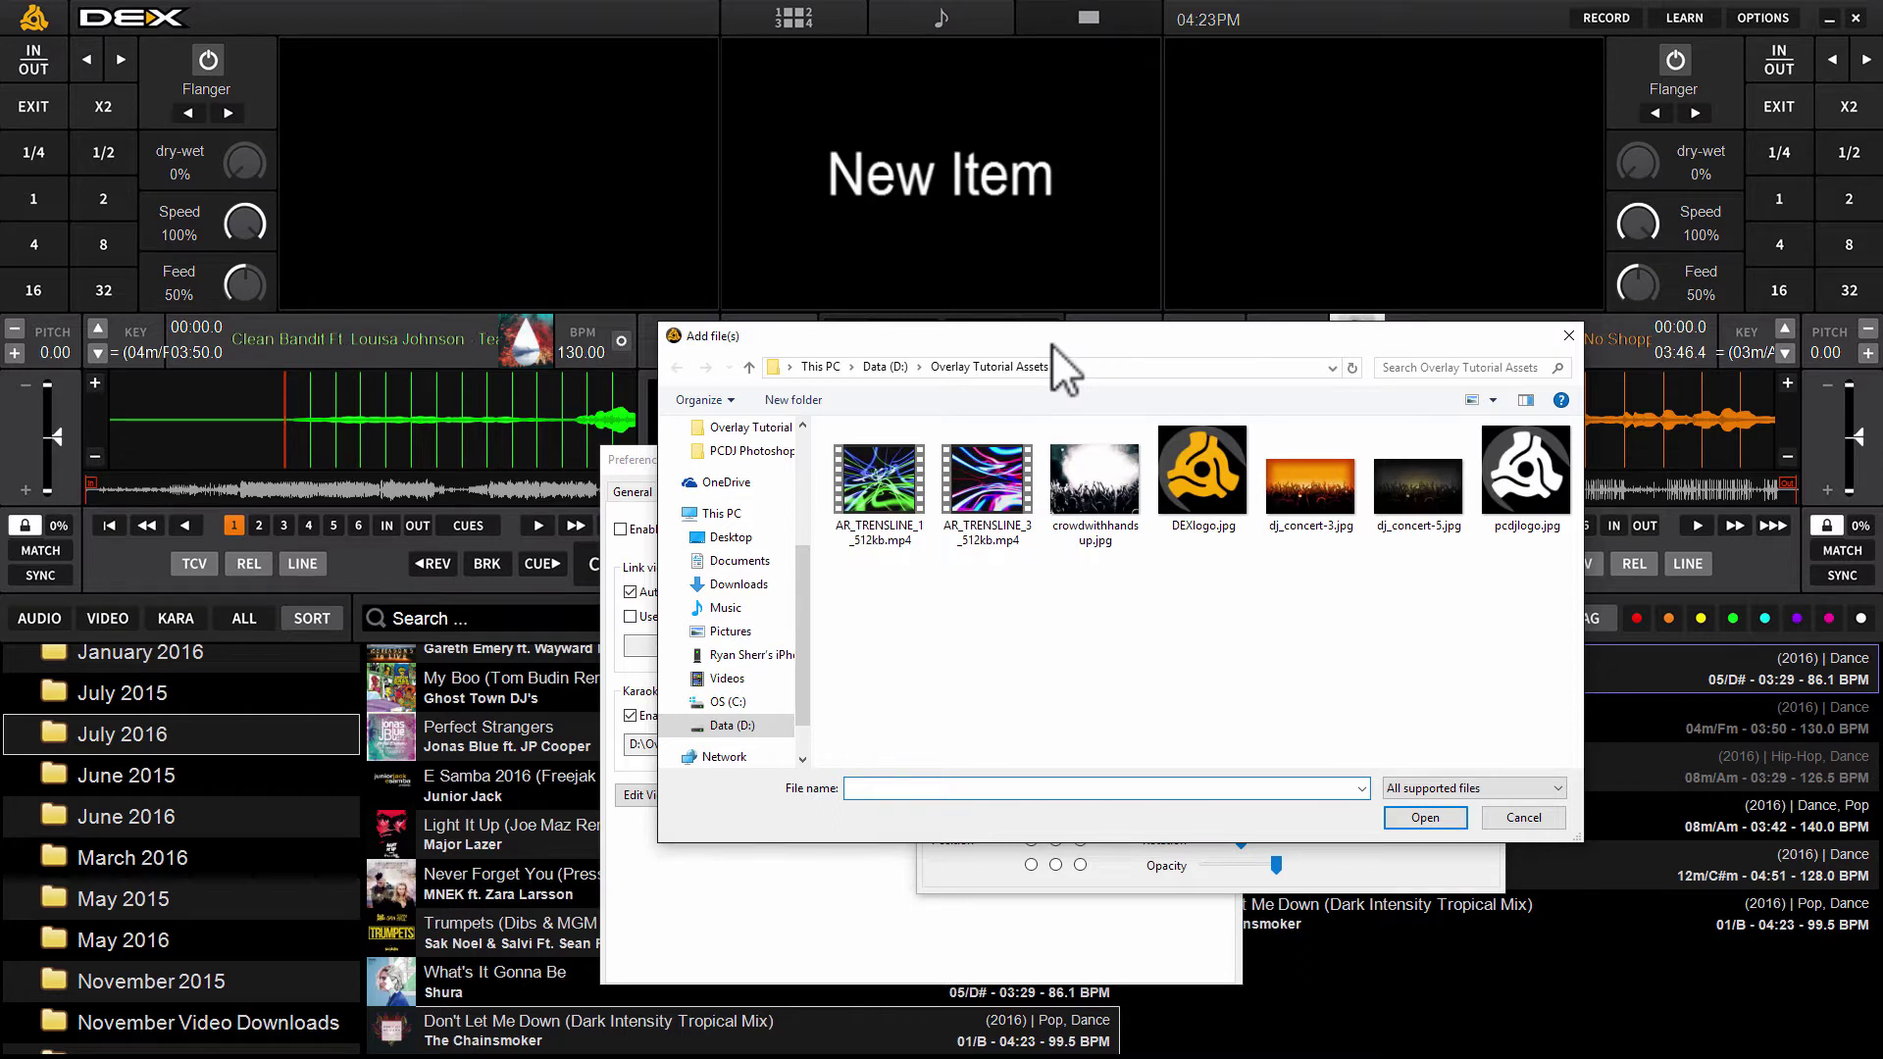
drag(1051, 344, 871, 294)
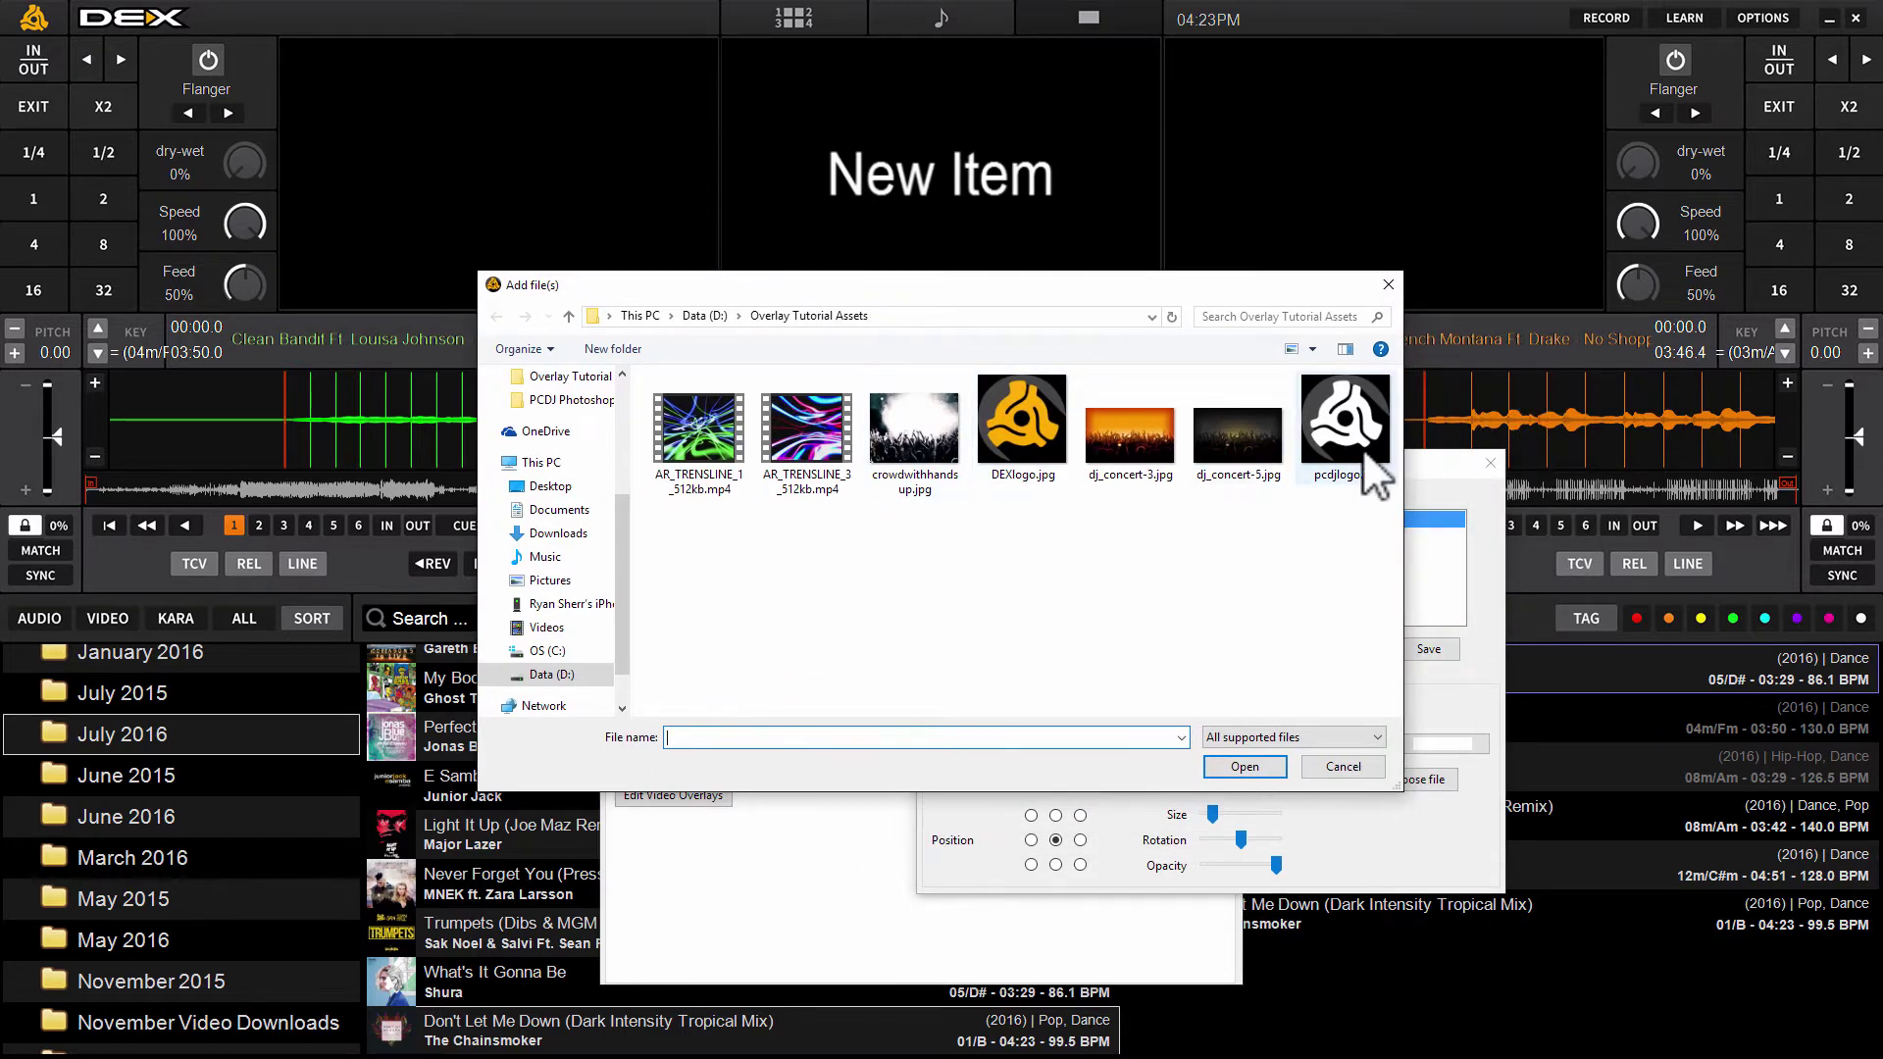
double_click(1368, 461)
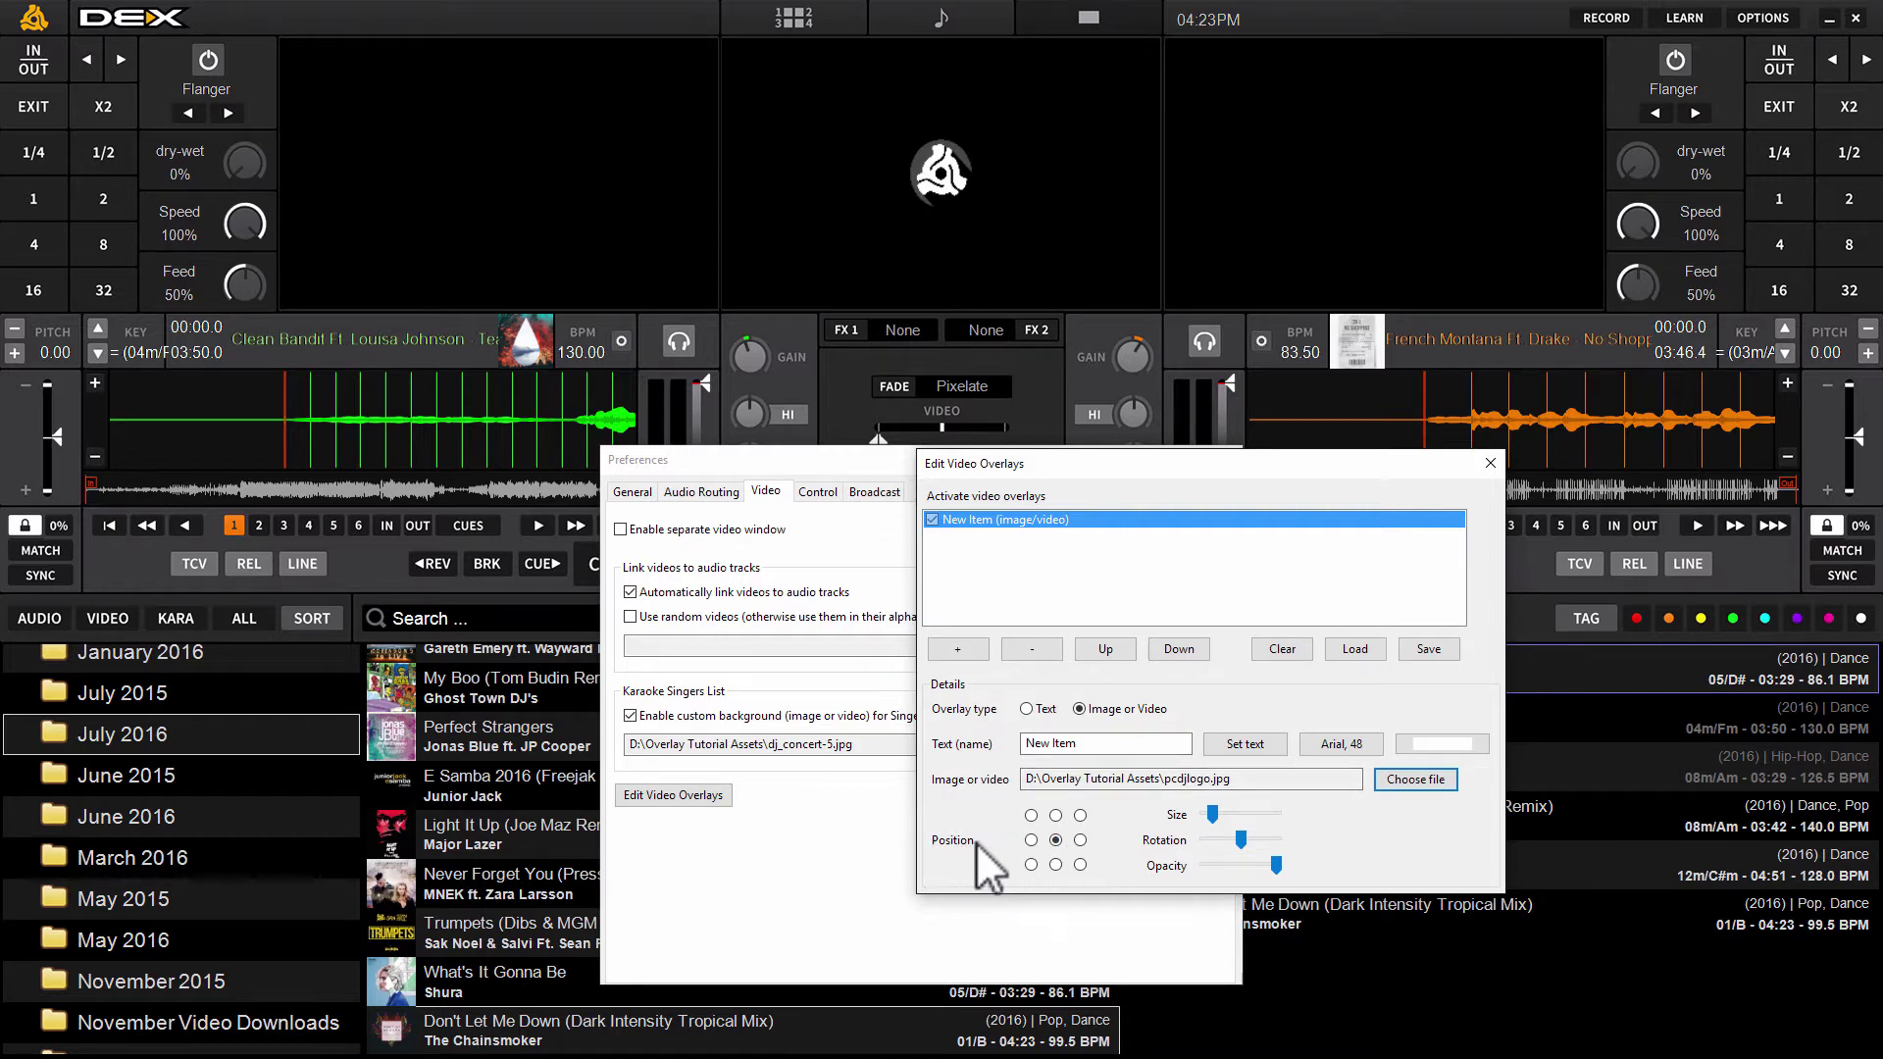
Put the logo bottom-right at minimum size and drag its opacity much lower.
click(1078, 863)
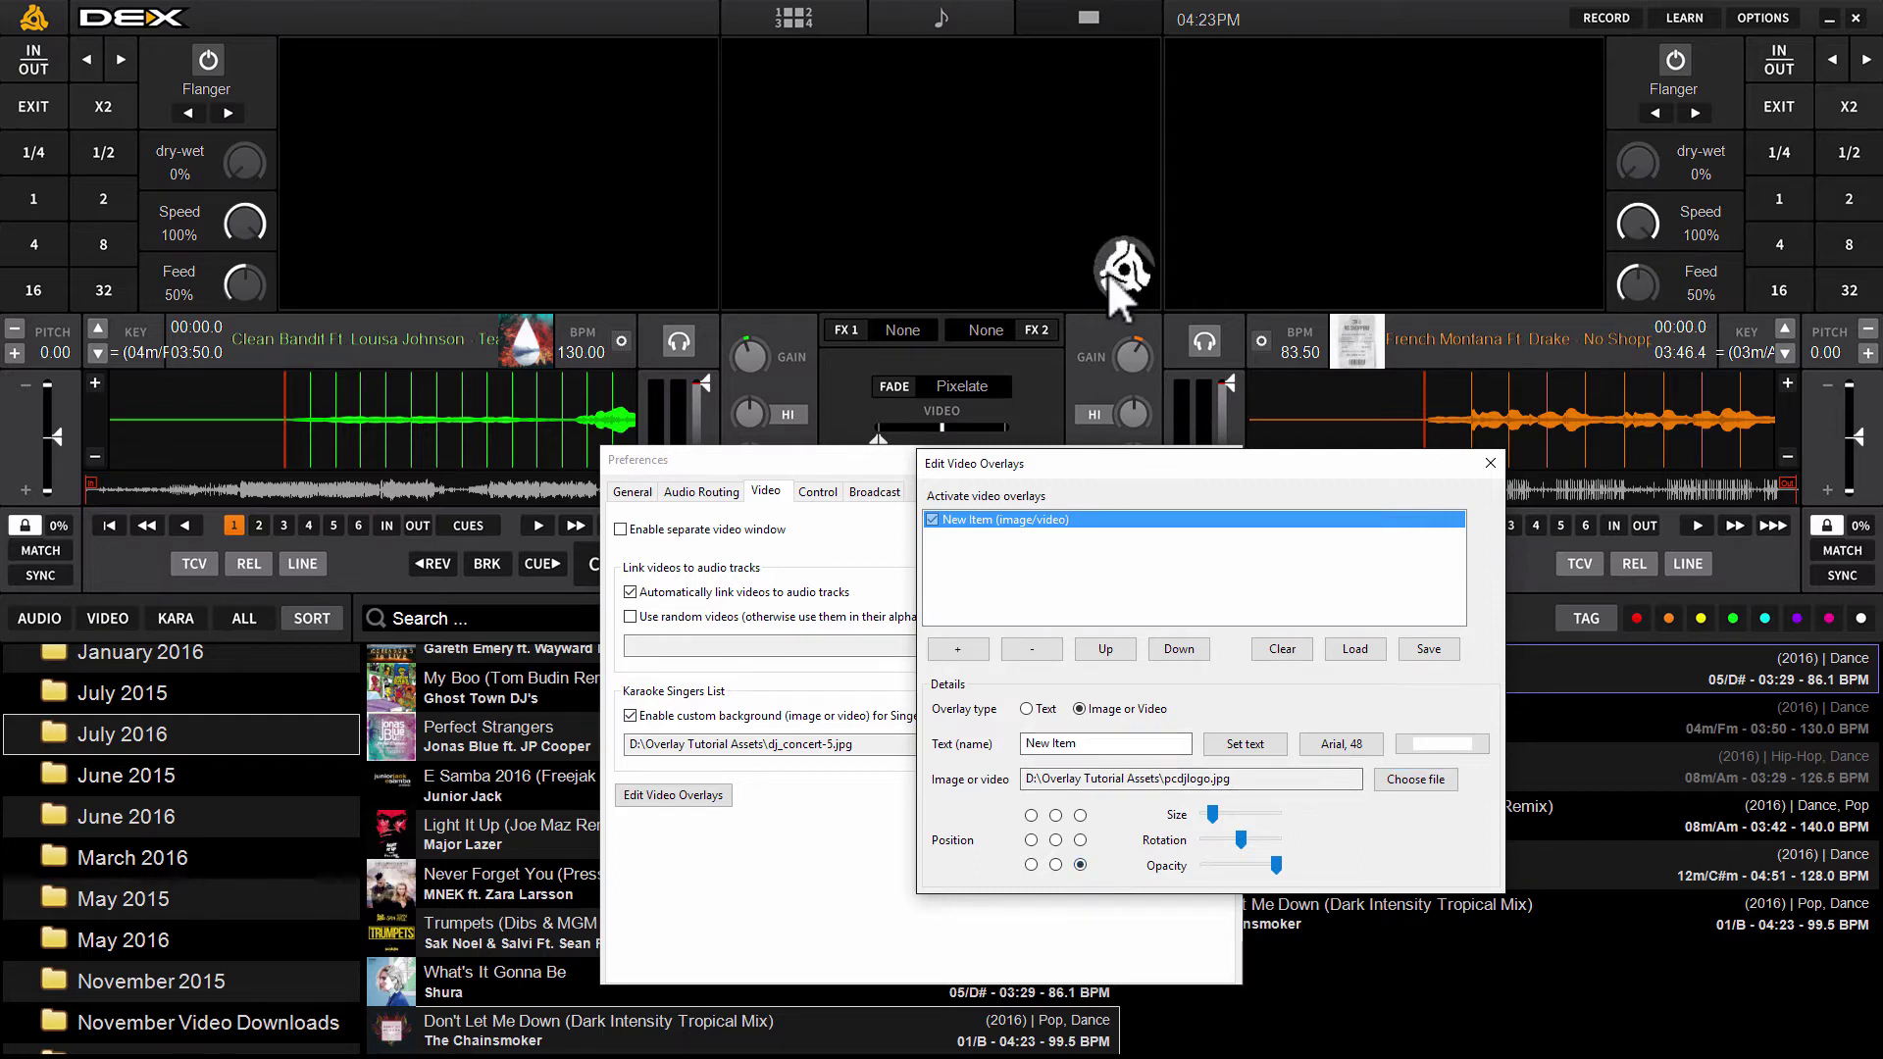
key(Tab)
click(1209, 816)
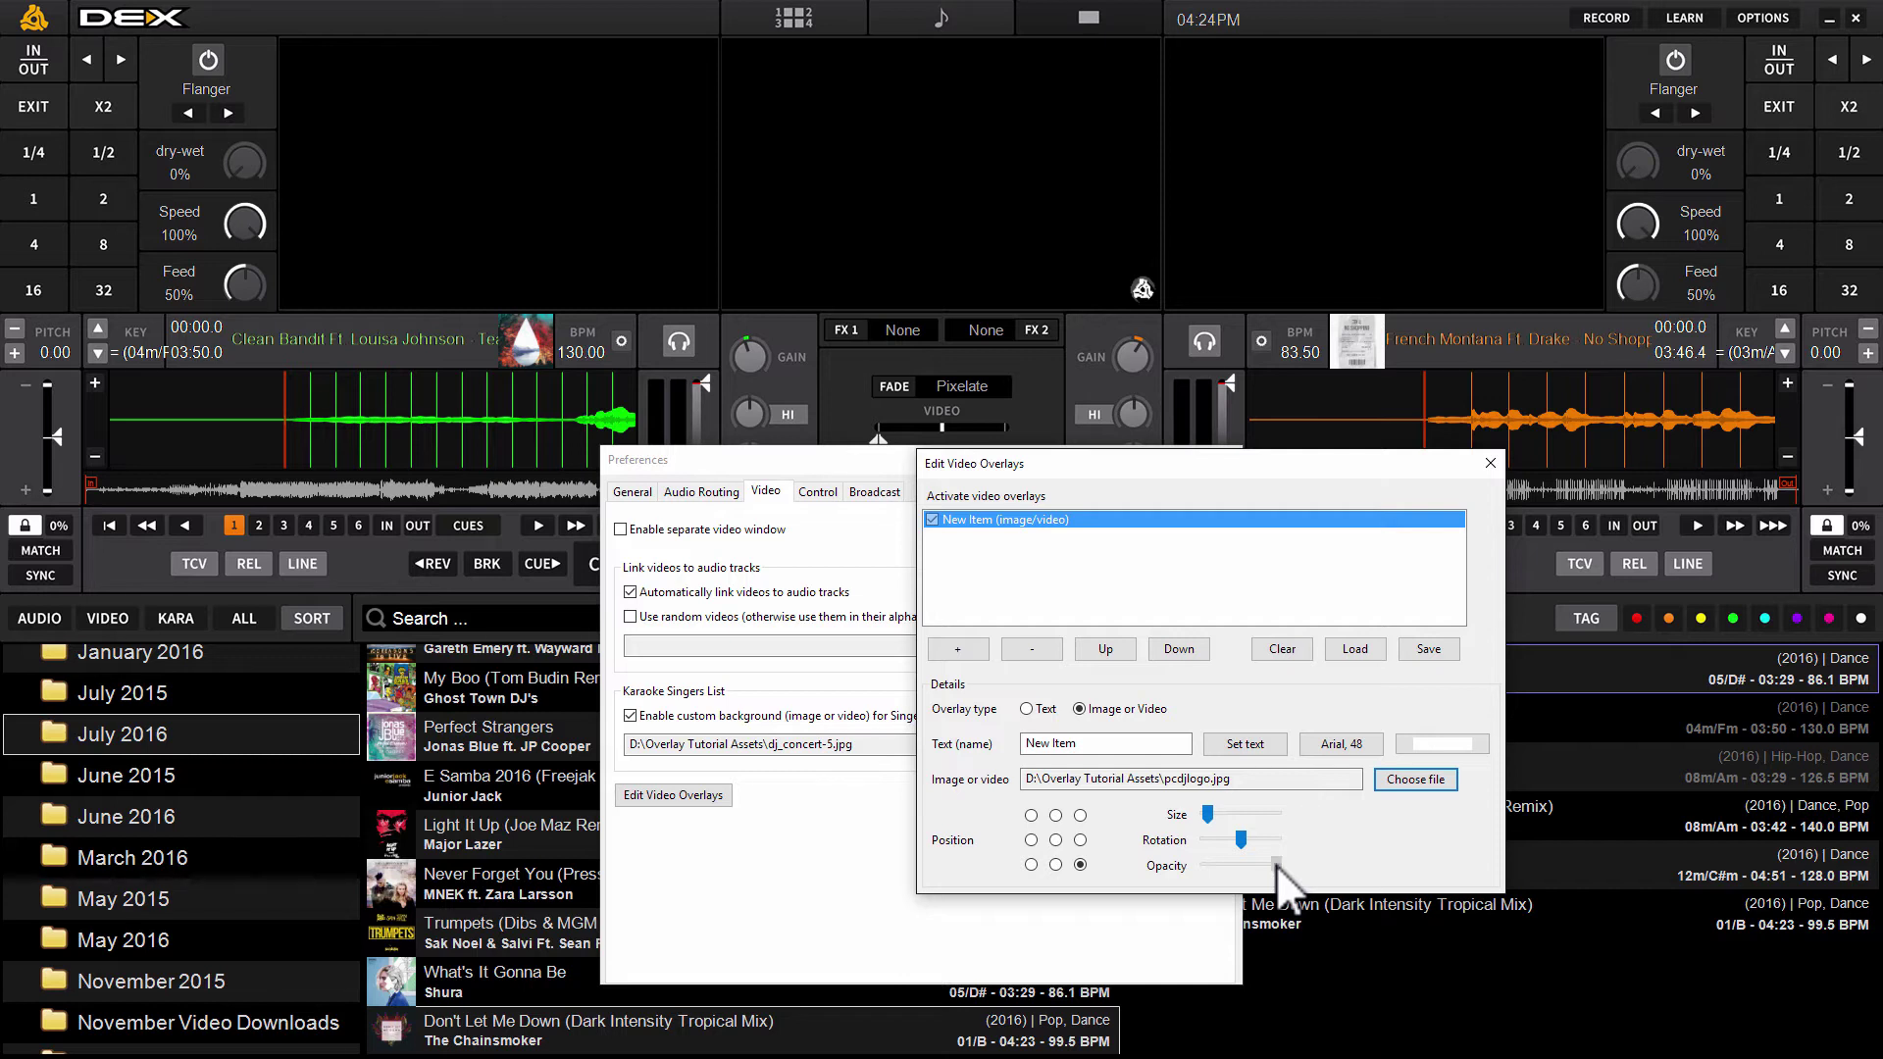
drag(1276, 864, 1219, 868)
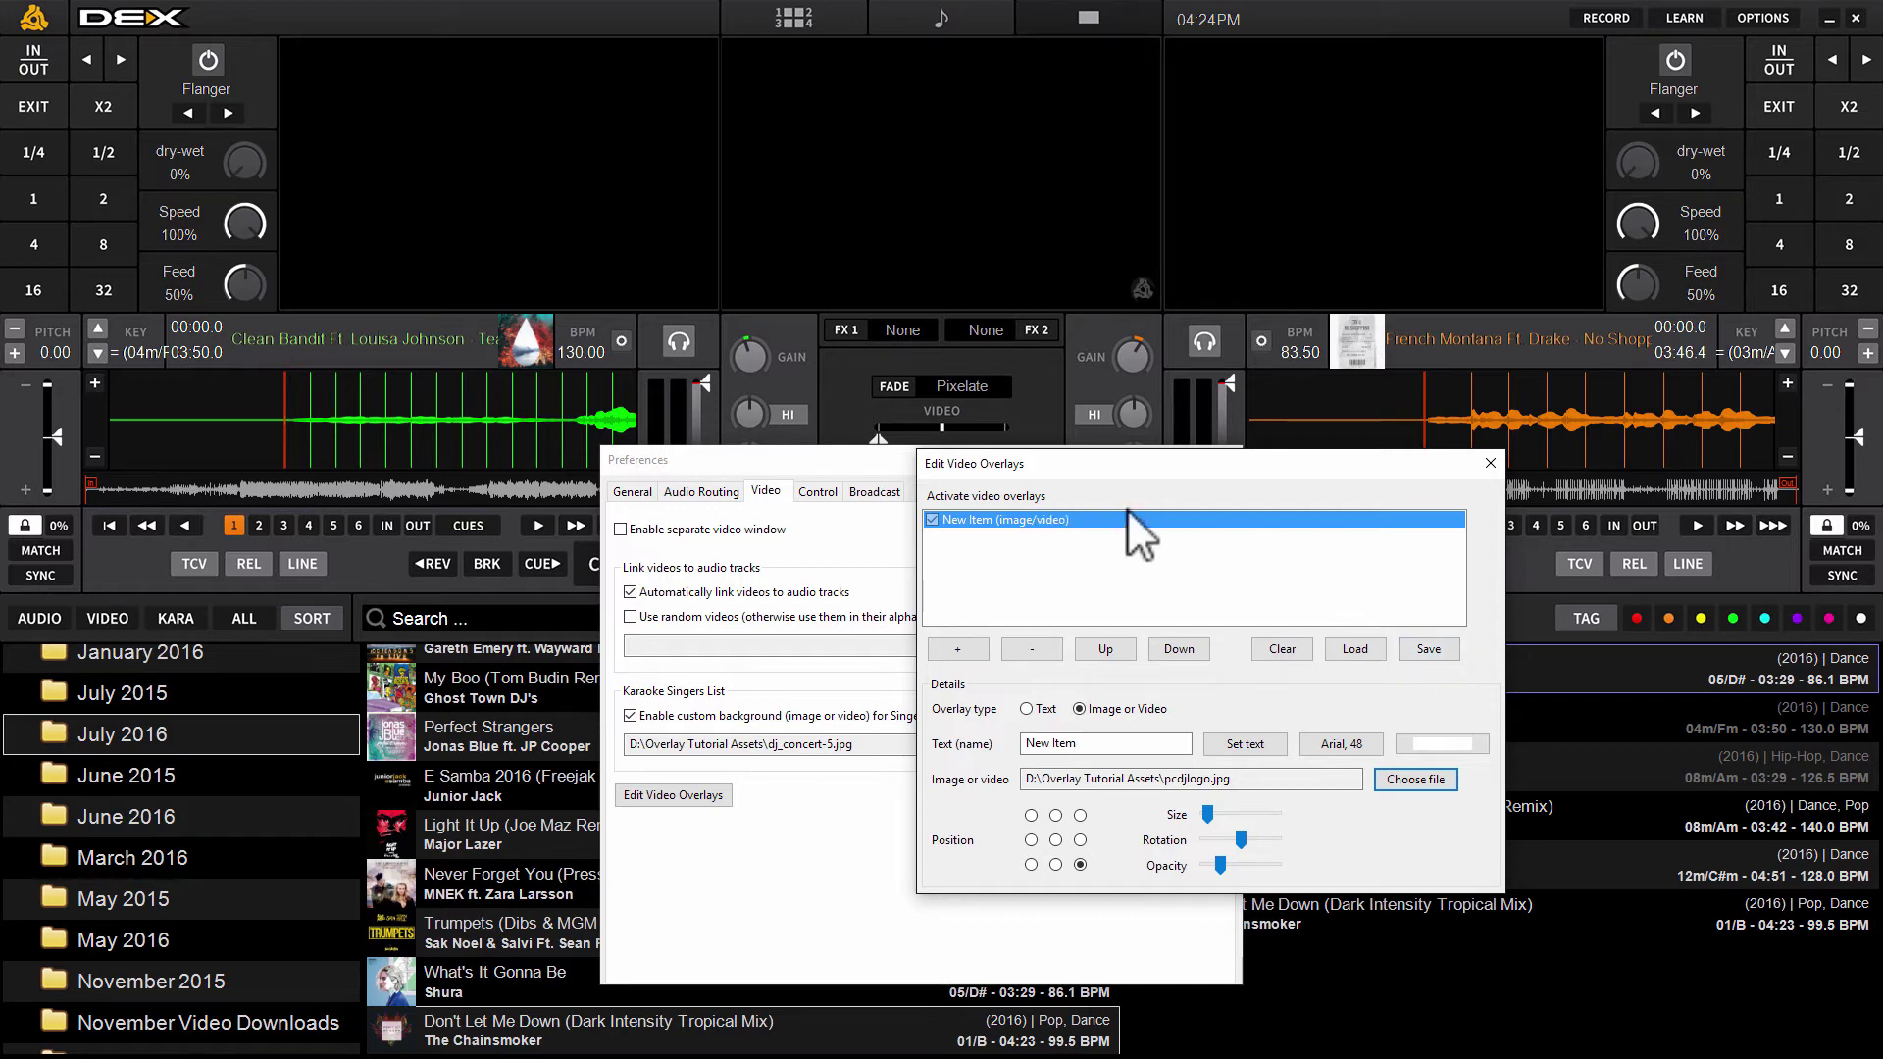
Save the overlay list to a file named Mylogo.
drag(1090, 467, 900, 405)
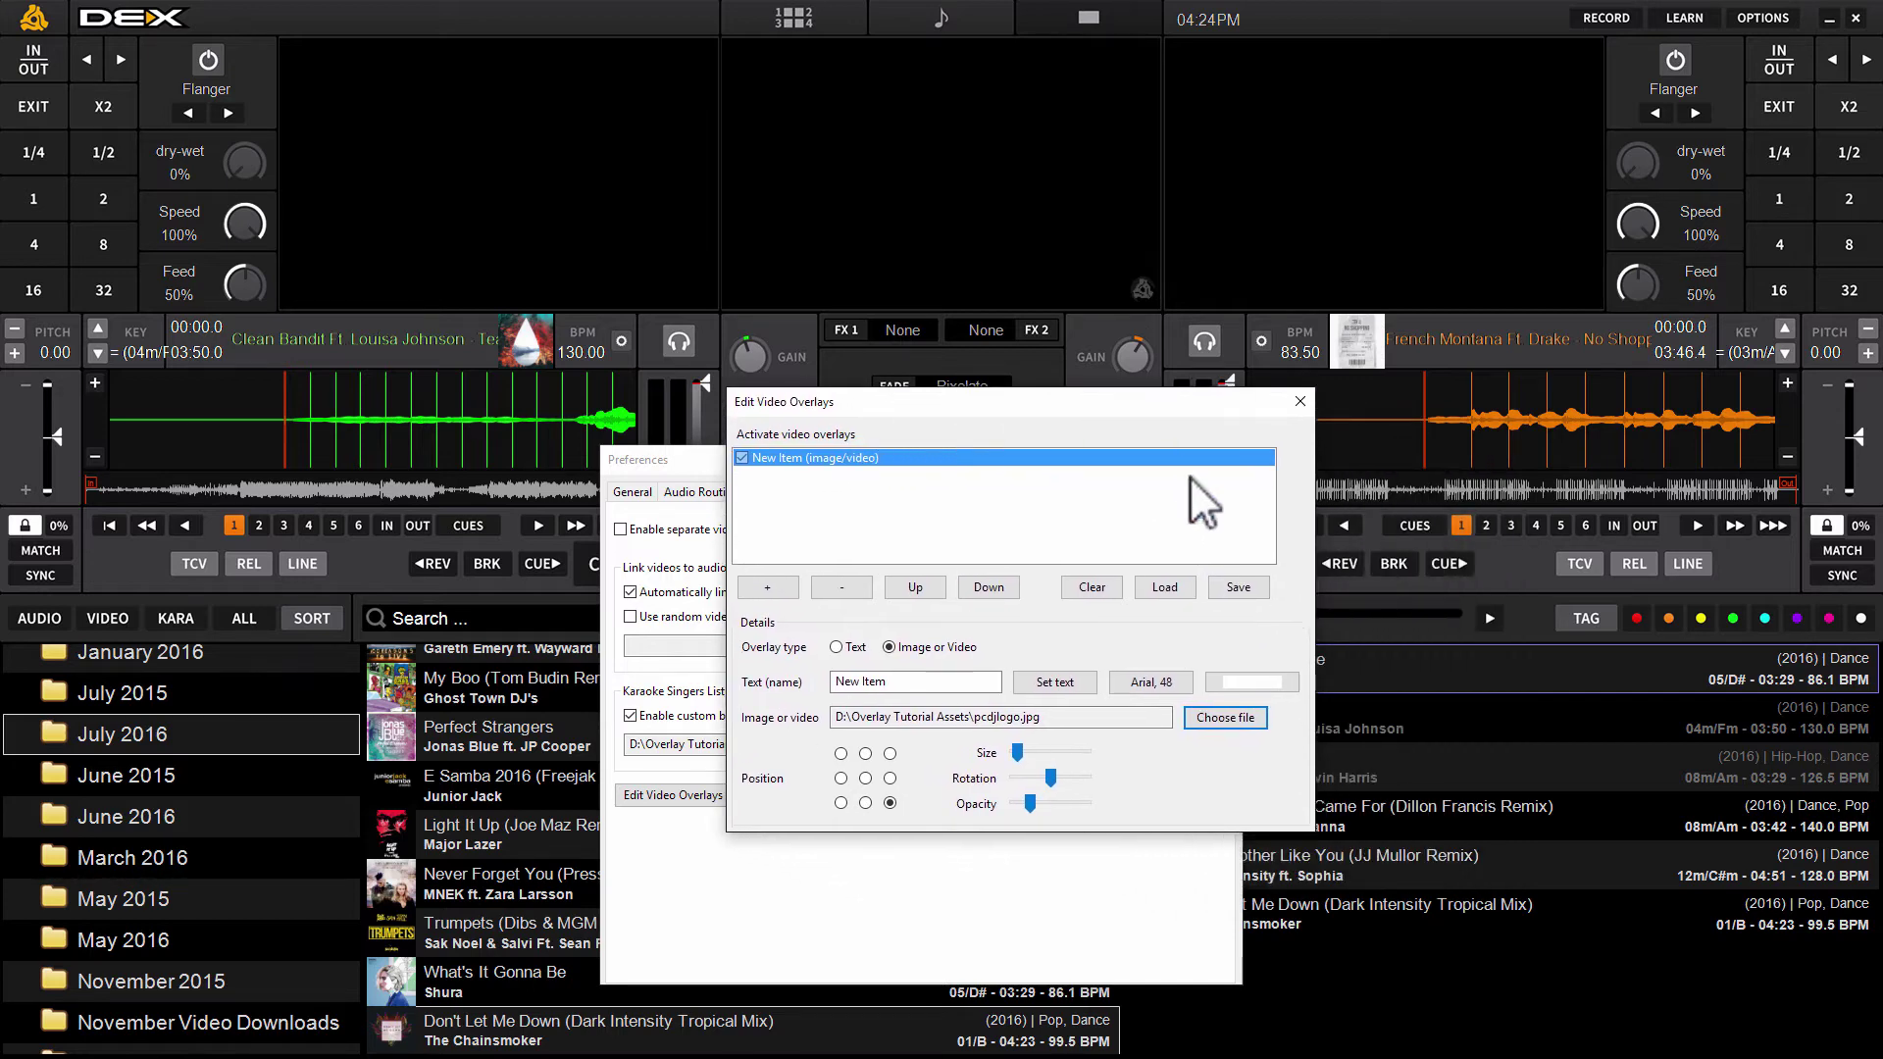
click(1238, 586)
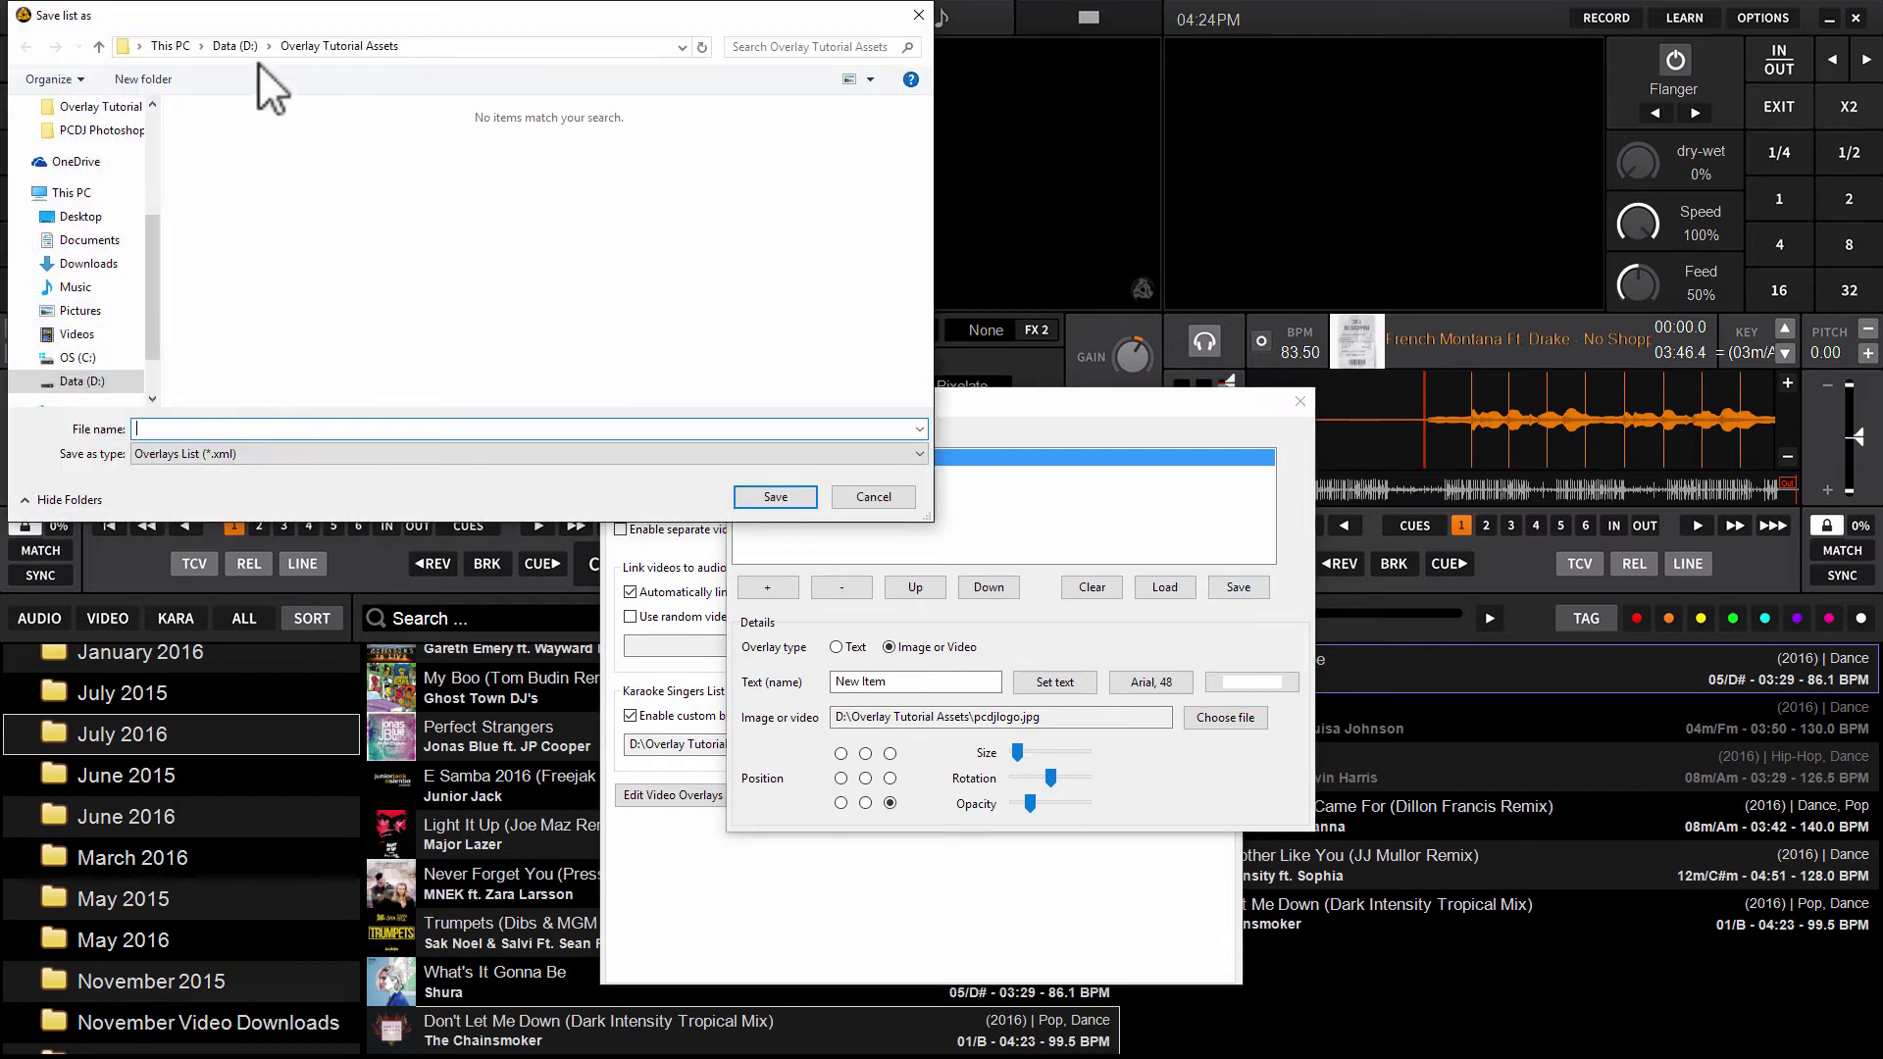
text(Mylogo)
key(Return)
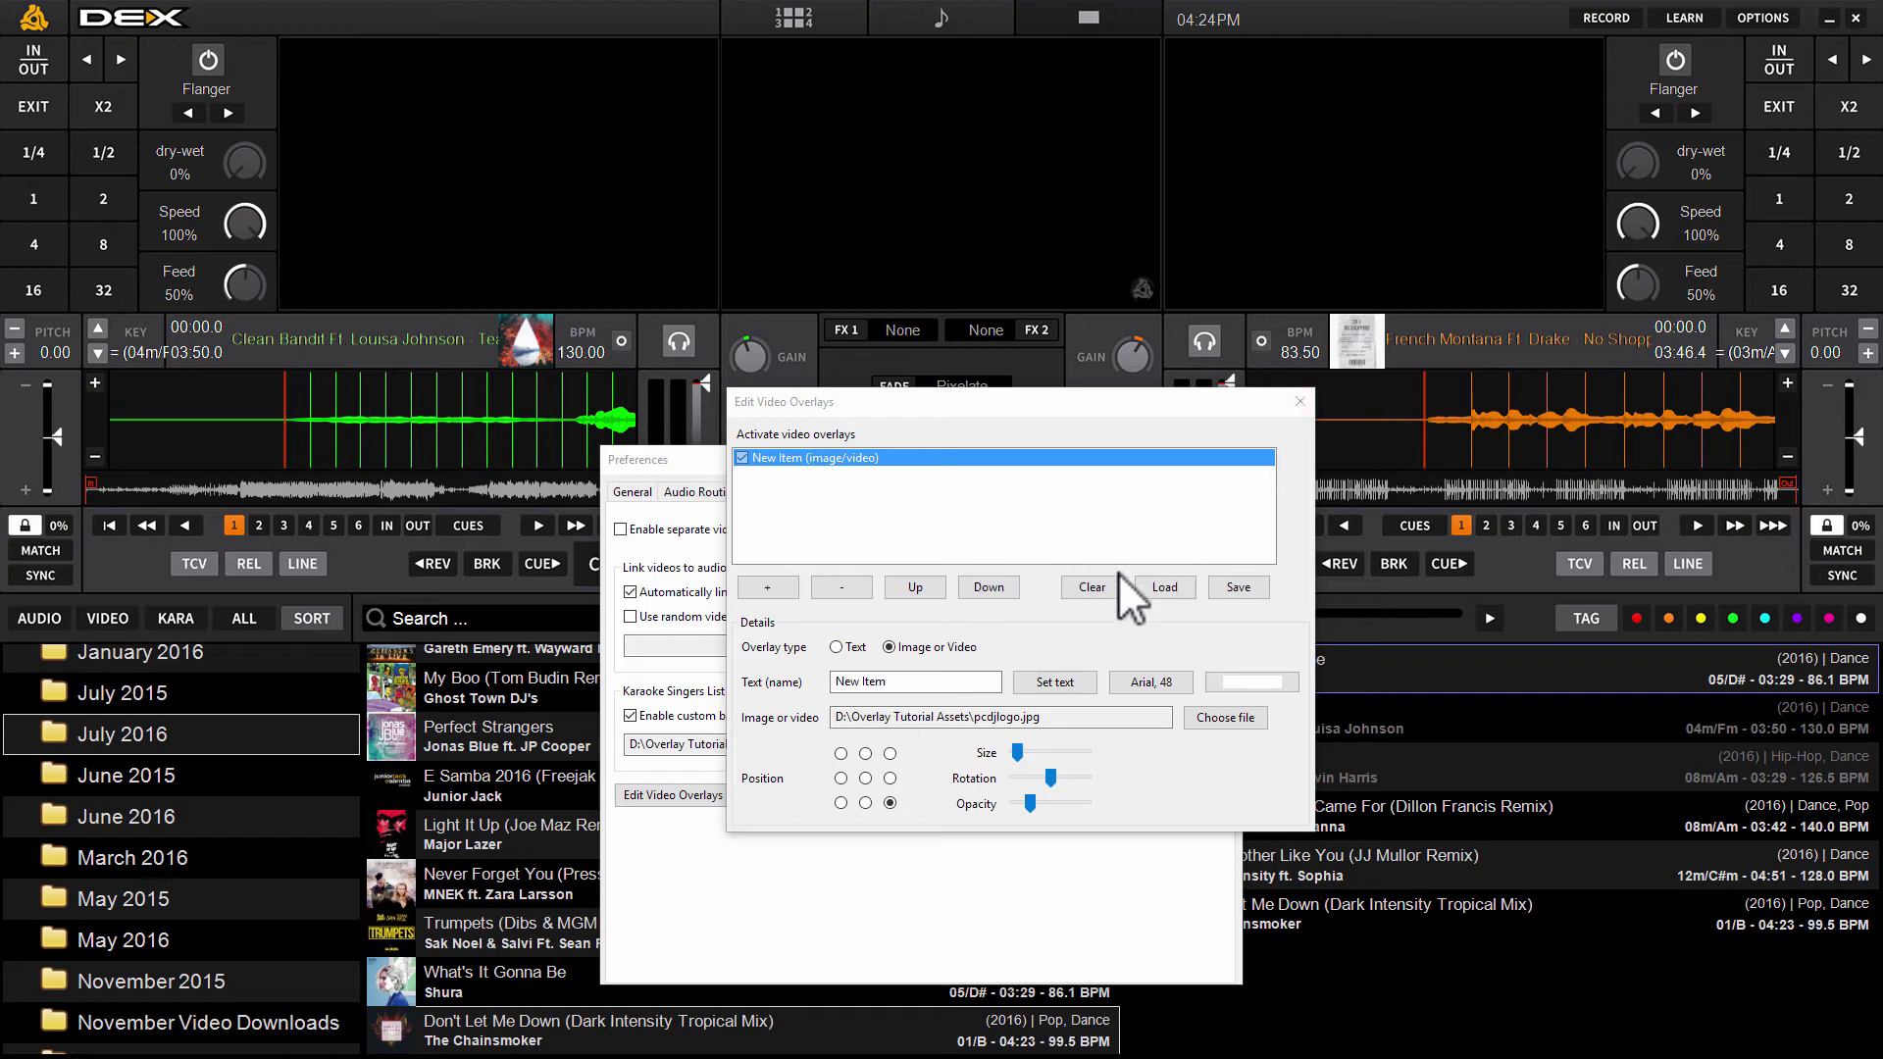
Close the Edit Video Overlays and Preferences dialogs.
click(1298, 406)
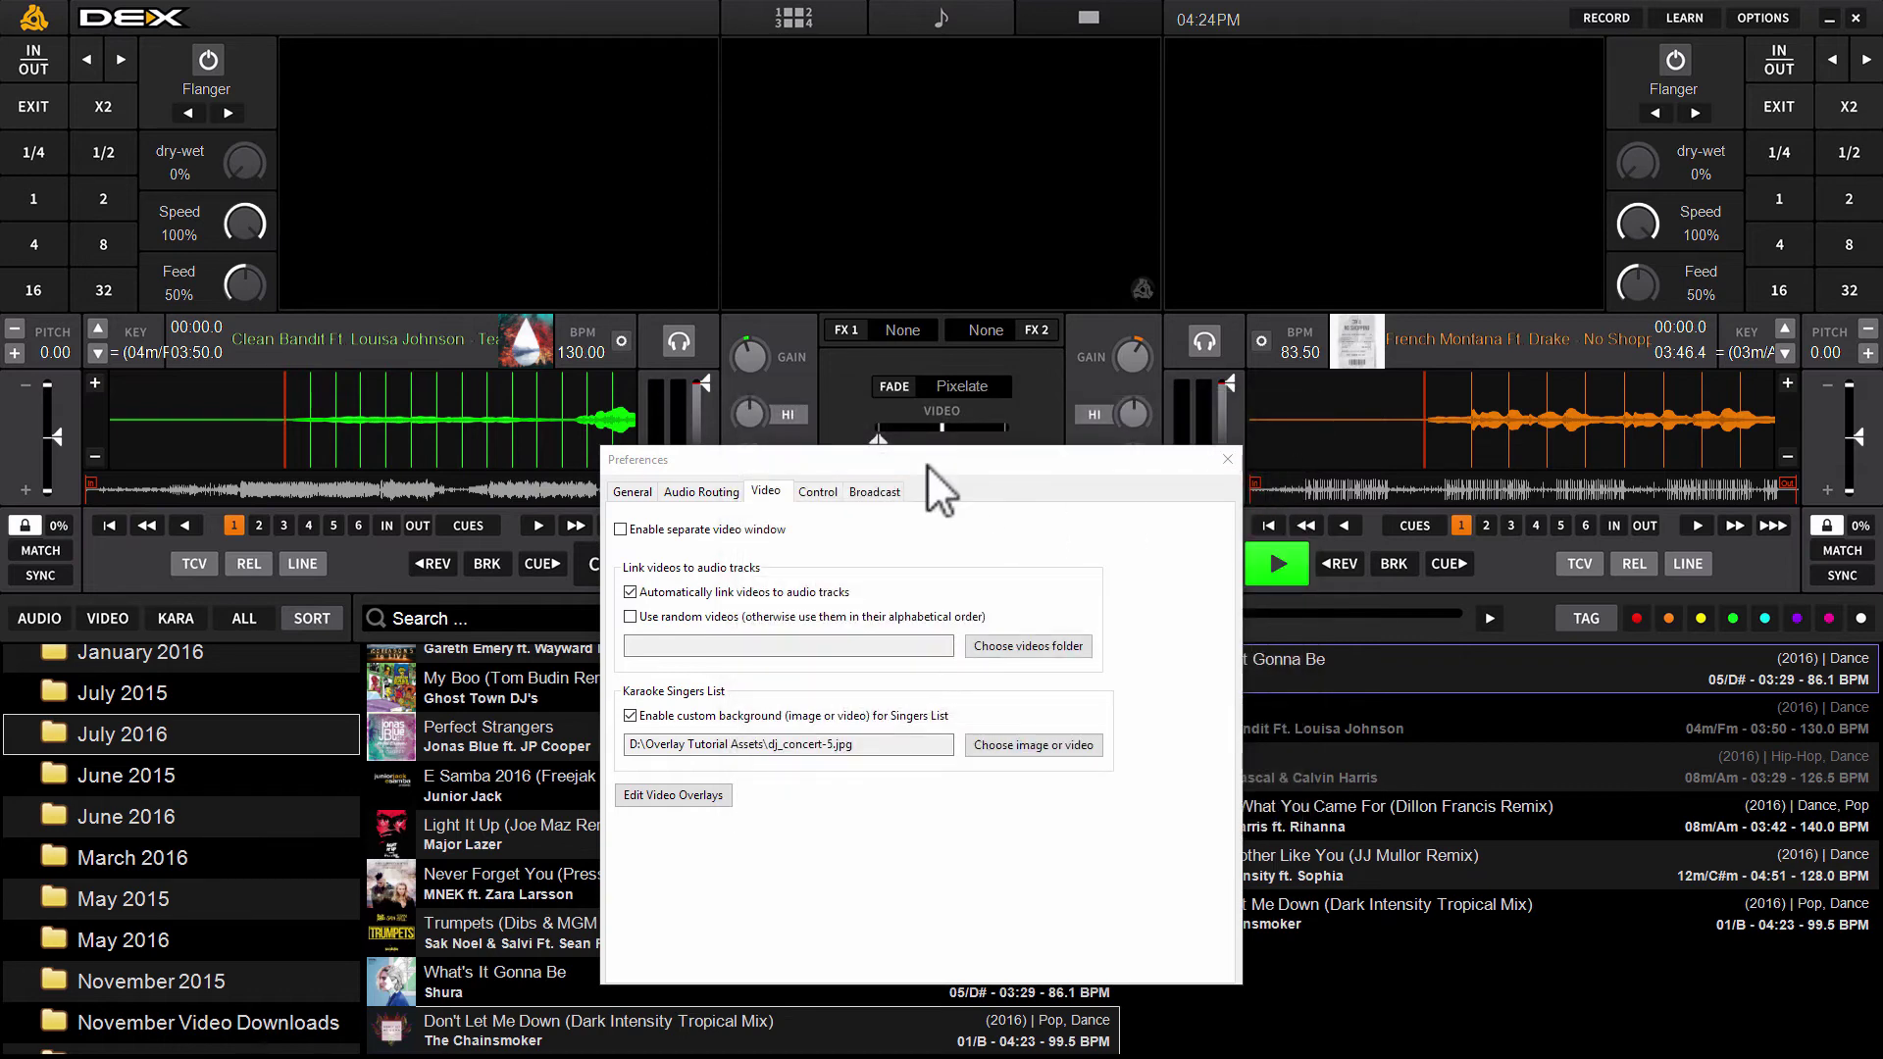
drag(927, 465, 1134, 339)
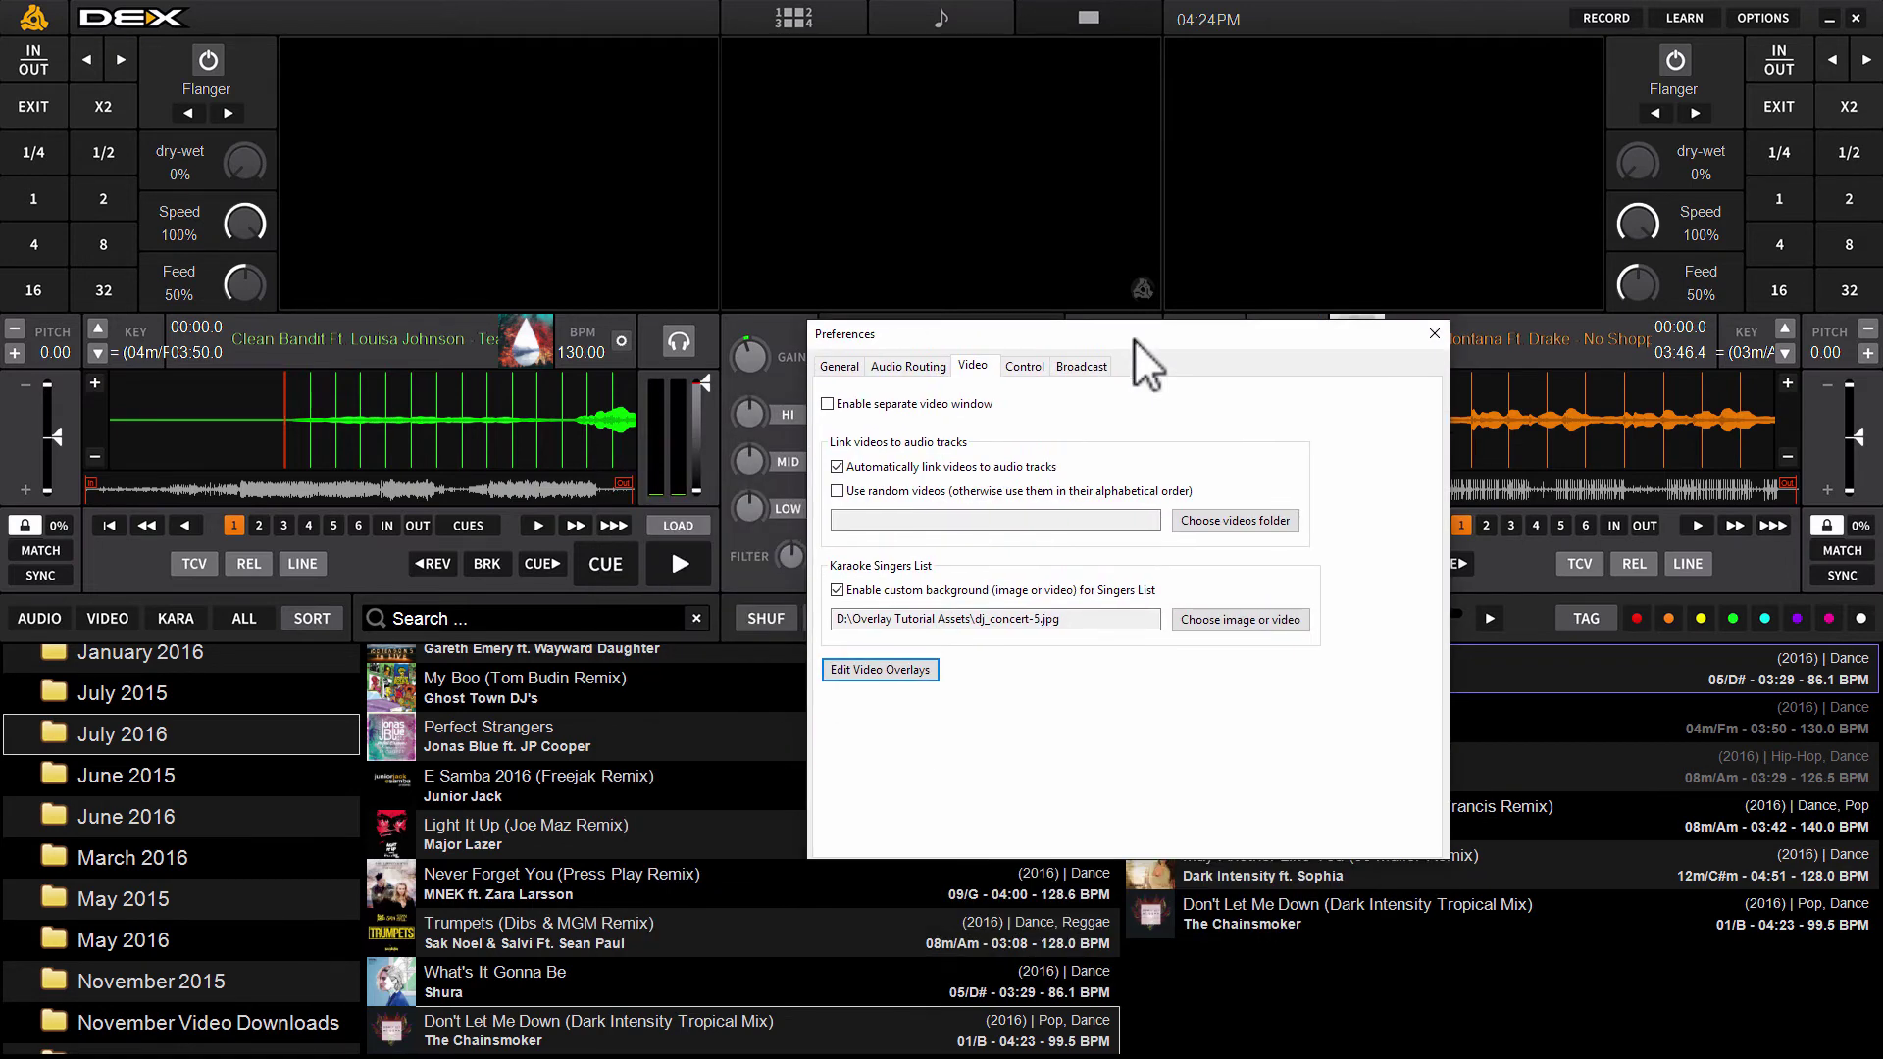
click(1440, 336)
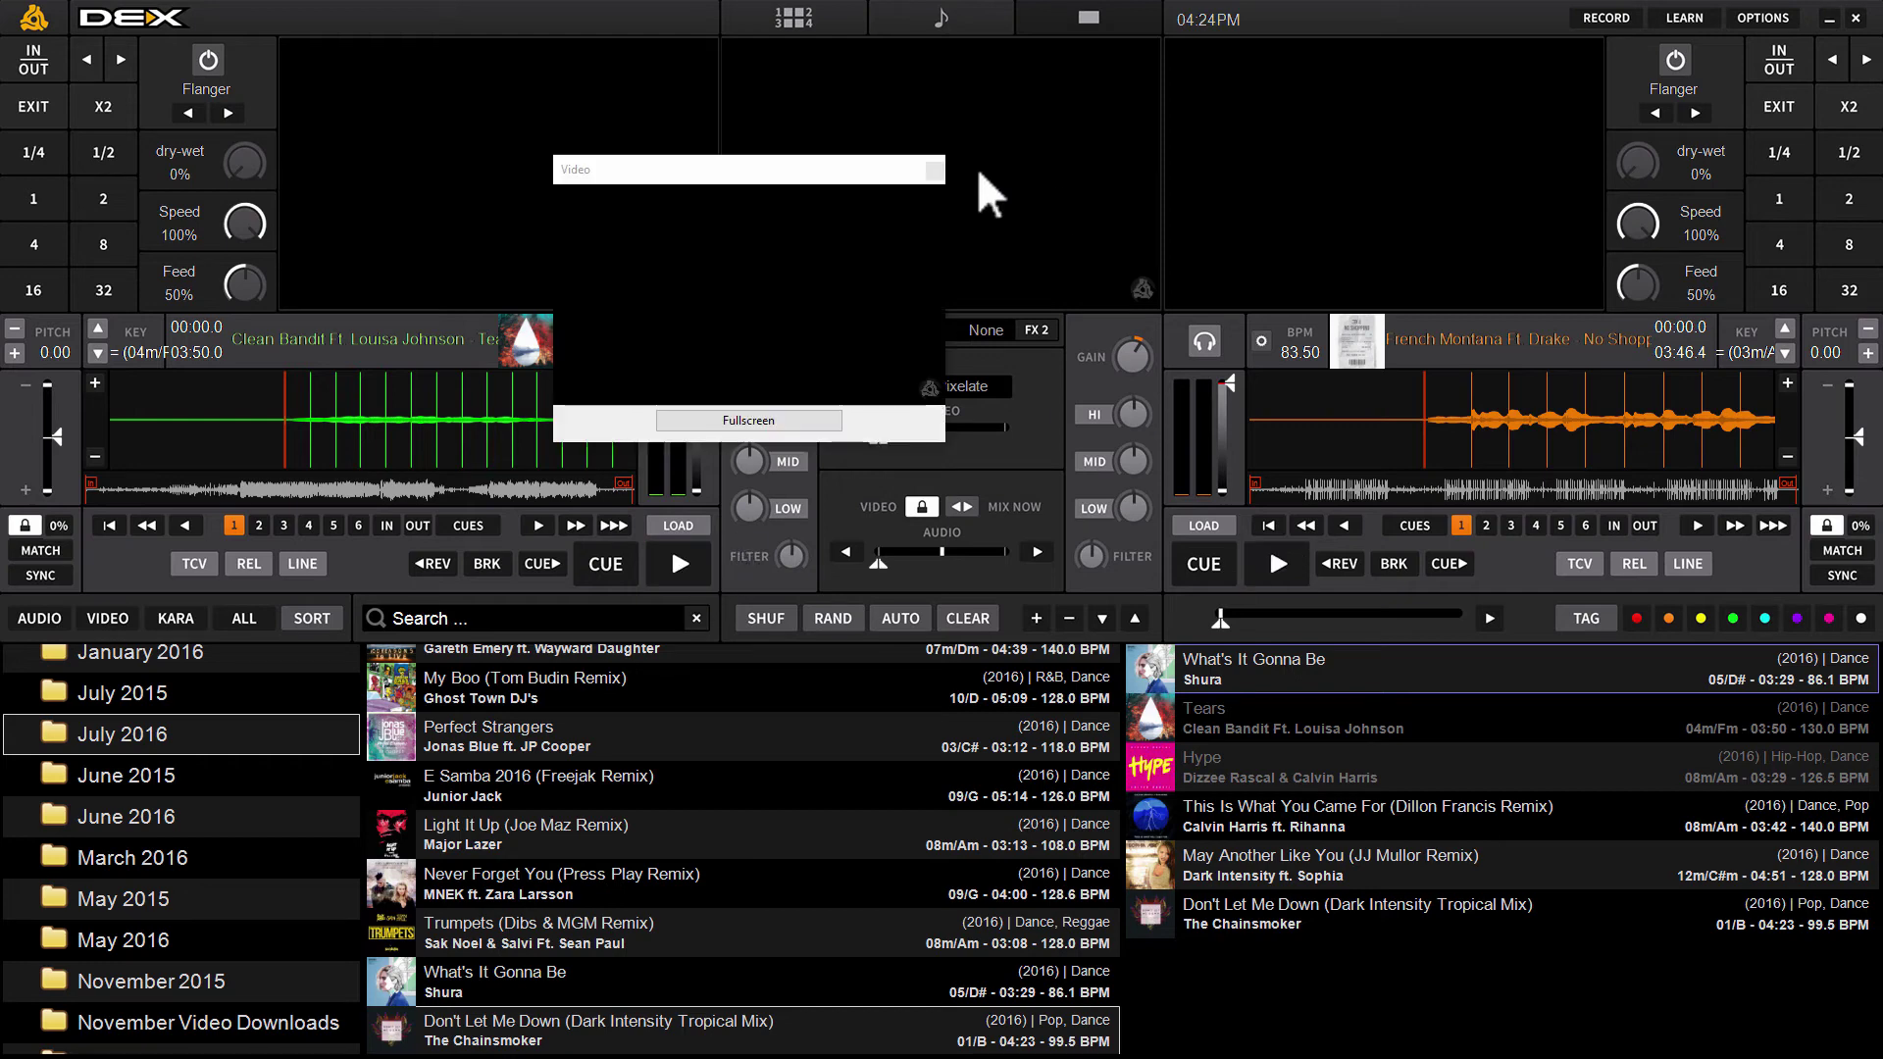
Test the overlay on deck 1 with volume down, then close the Video window and stop the deck.
click(682, 564)
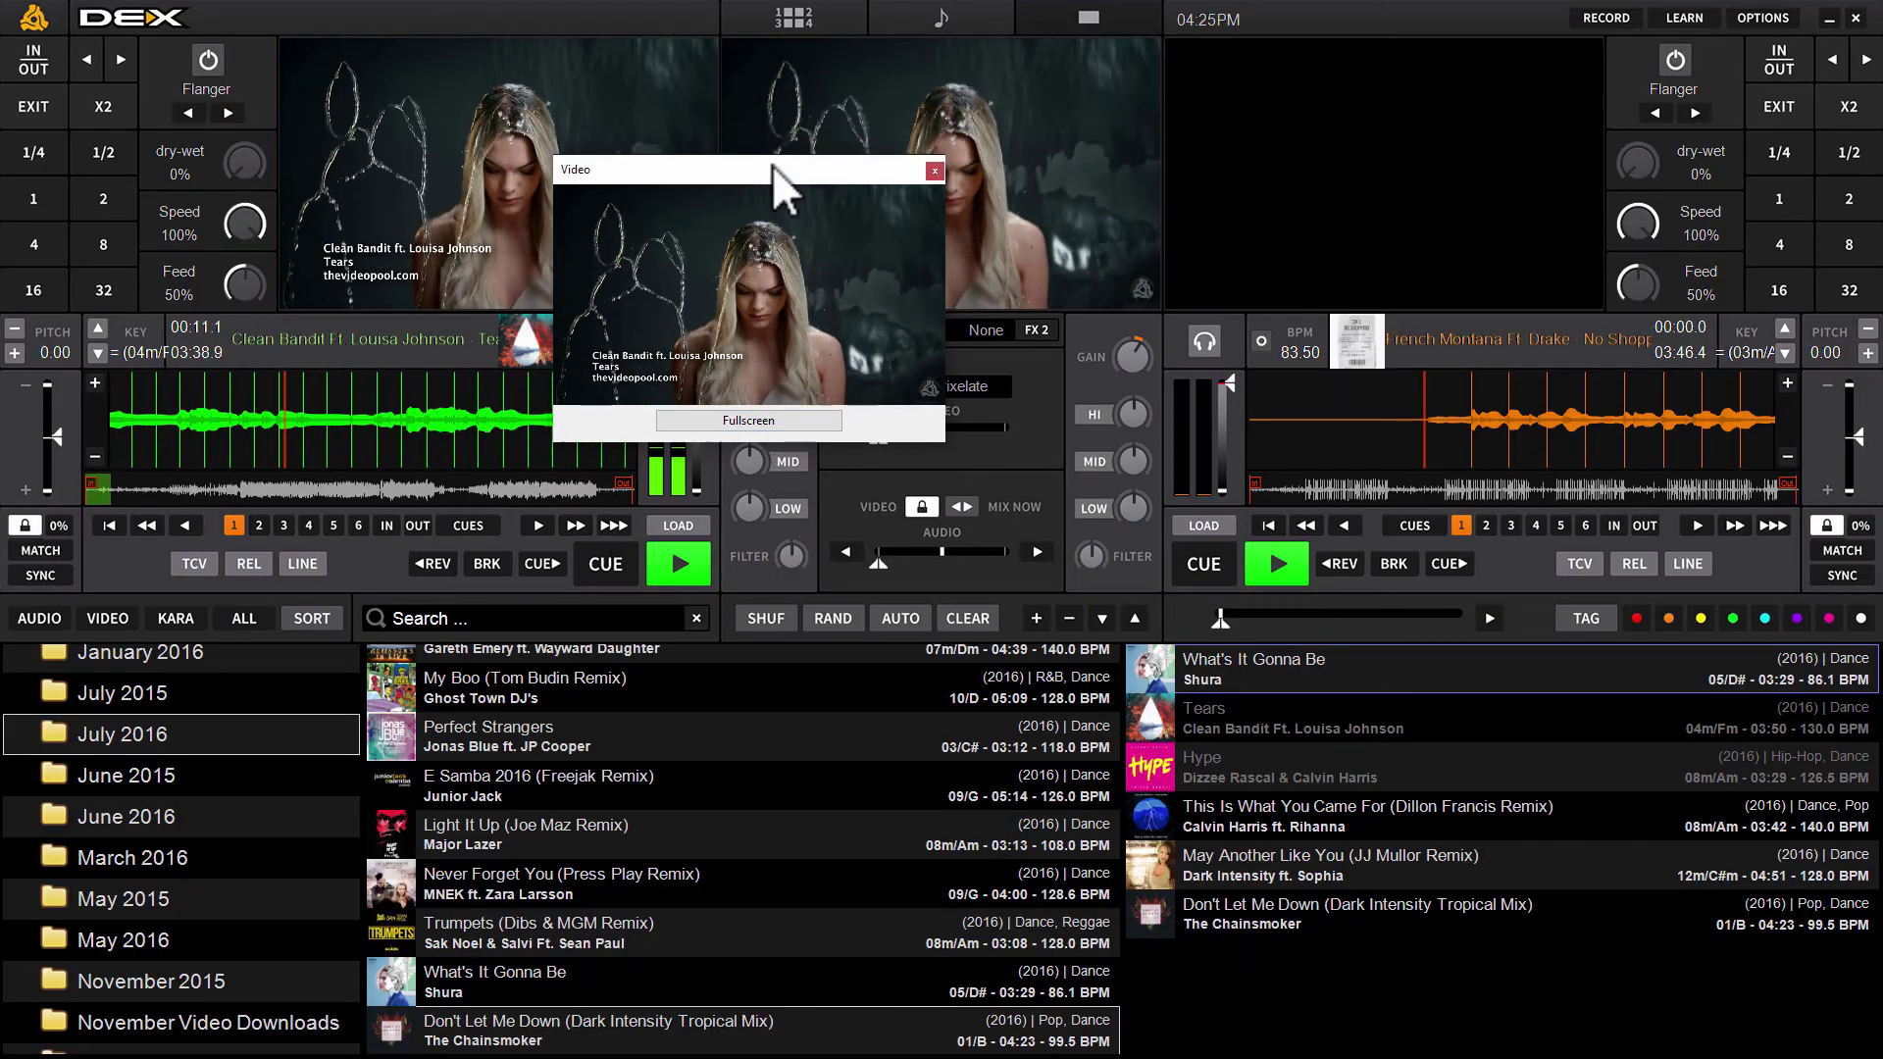
drag(773, 164, 1277, 158)
drag(705, 382, 700, 422)
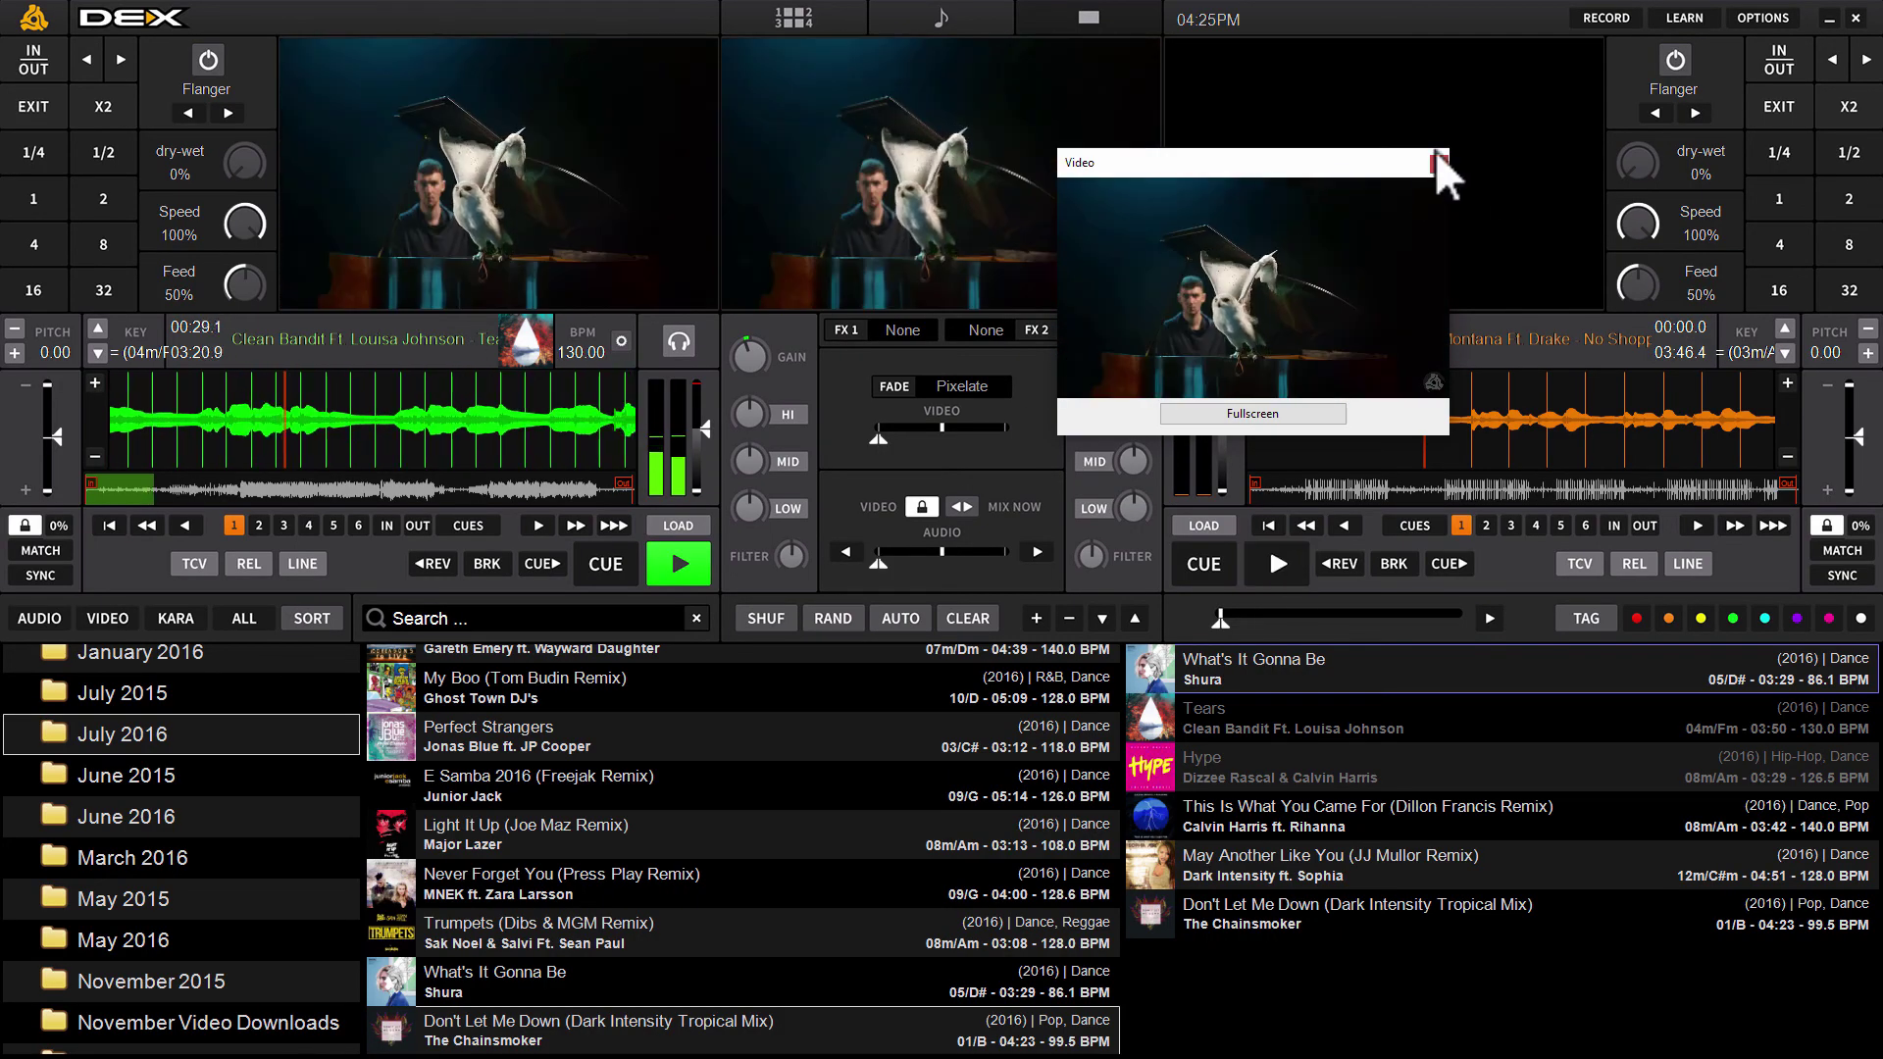
click(1434, 160)
click(608, 563)
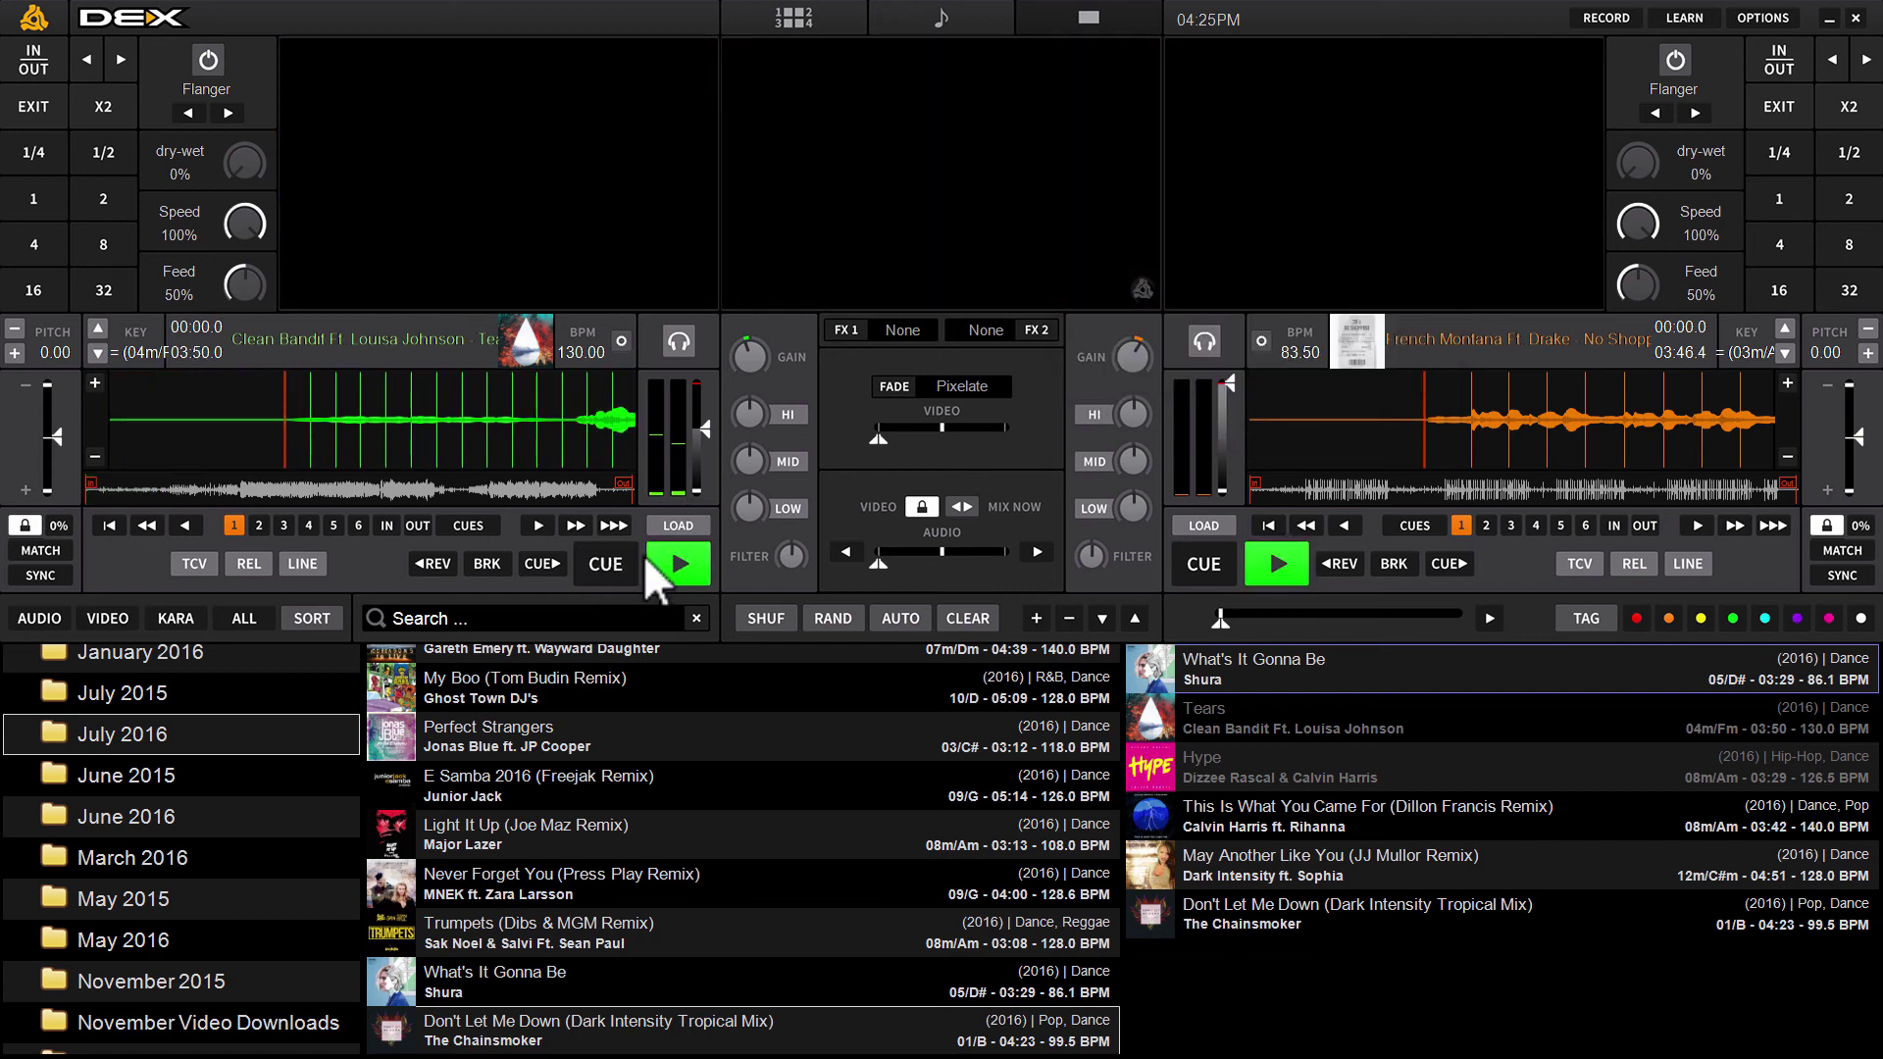